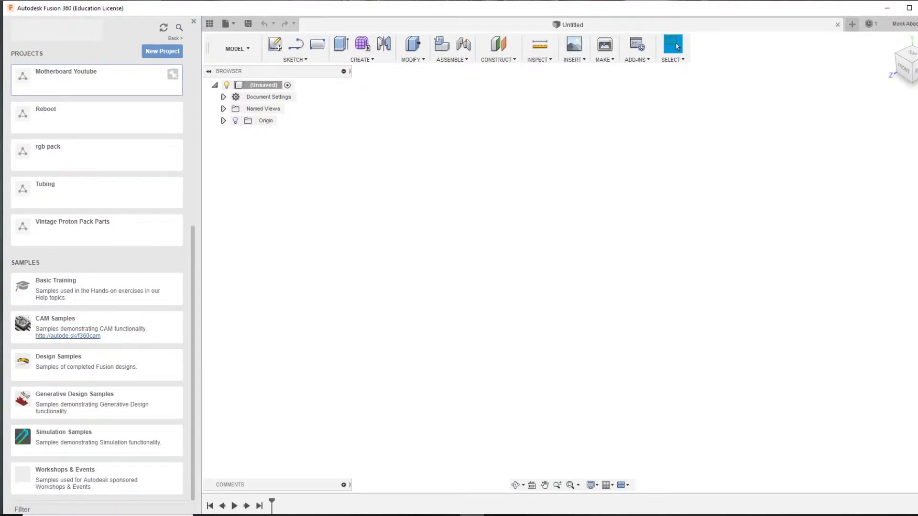
Open the Motherboard Youtube project and set the new design's active units to Inch
click(96, 79)
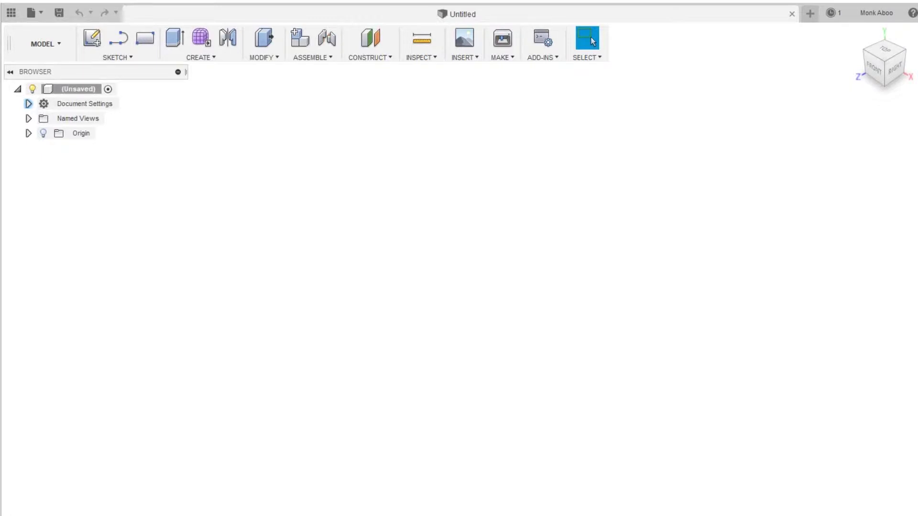
click(29, 103)
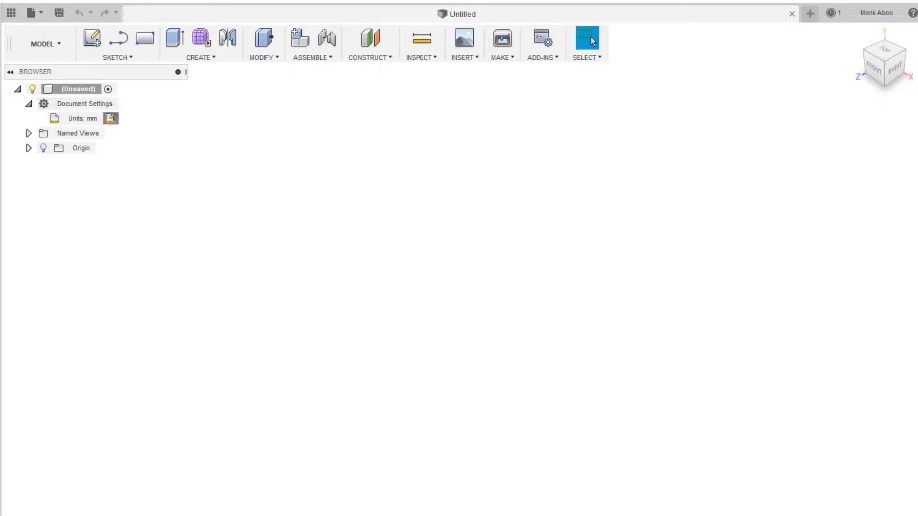
click(111, 118)
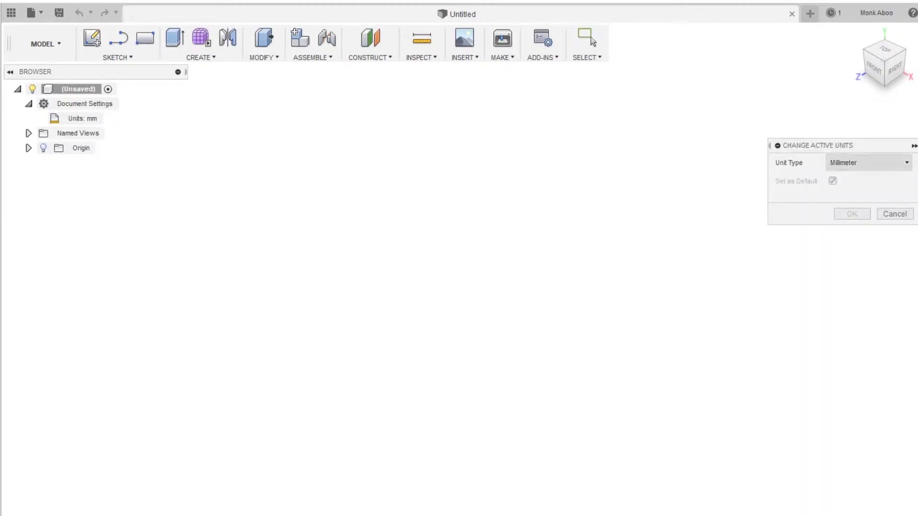
click(867, 163)
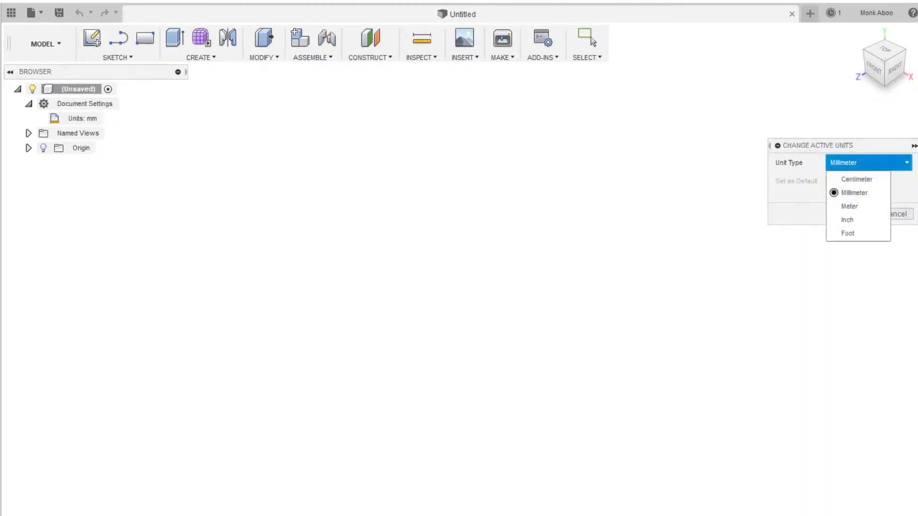
click(849, 219)
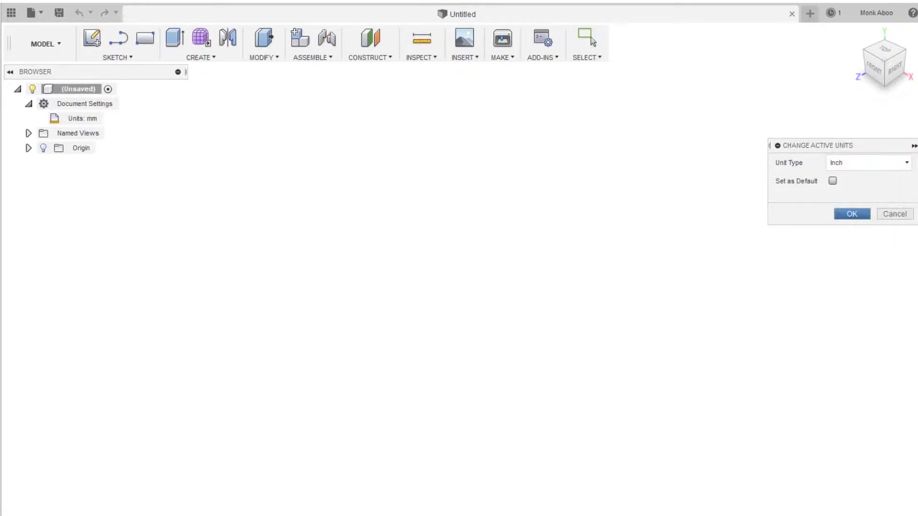
click(852, 214)
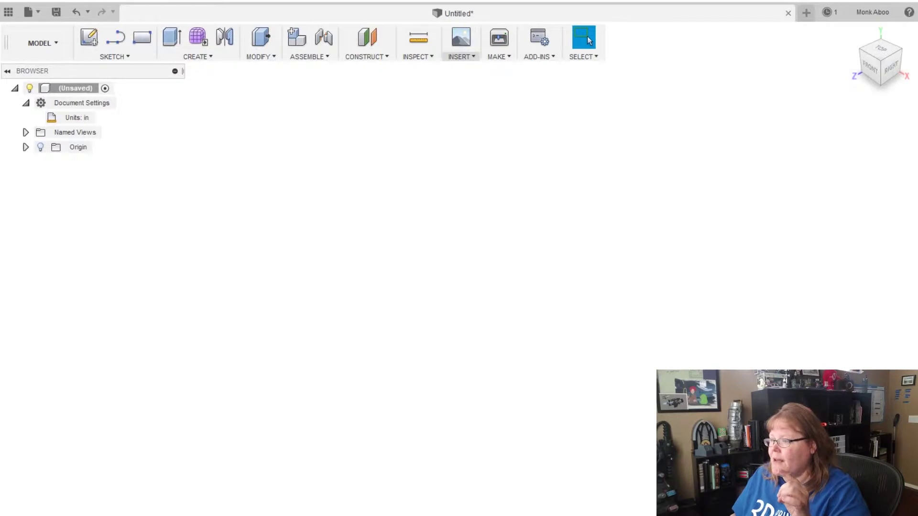
Attach the photo 20190502_121003 as a canvas on the horizontal origin plane with an opacity of 76
click(460, 56)
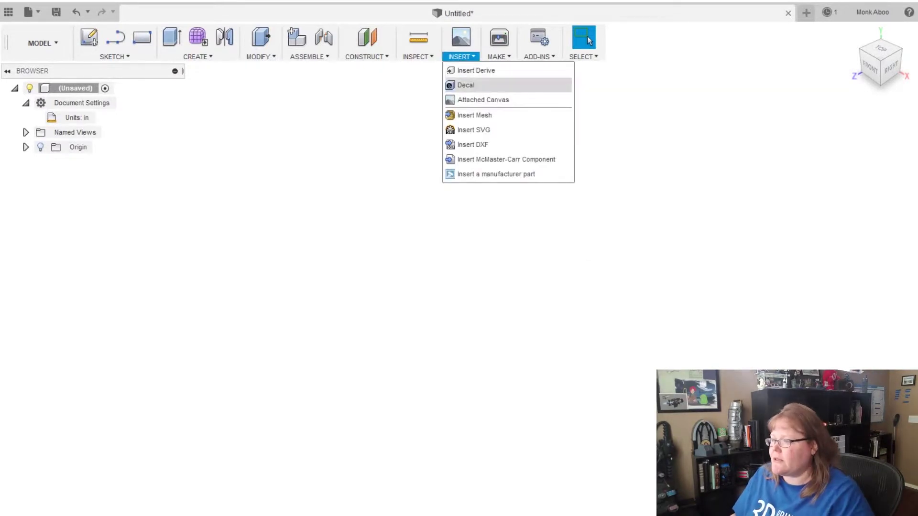
click(483, 100)
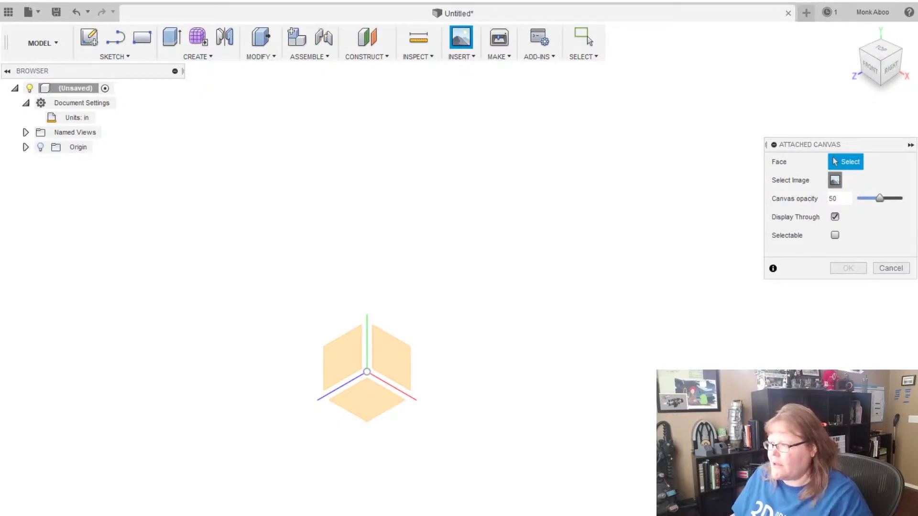
click(834, 181)
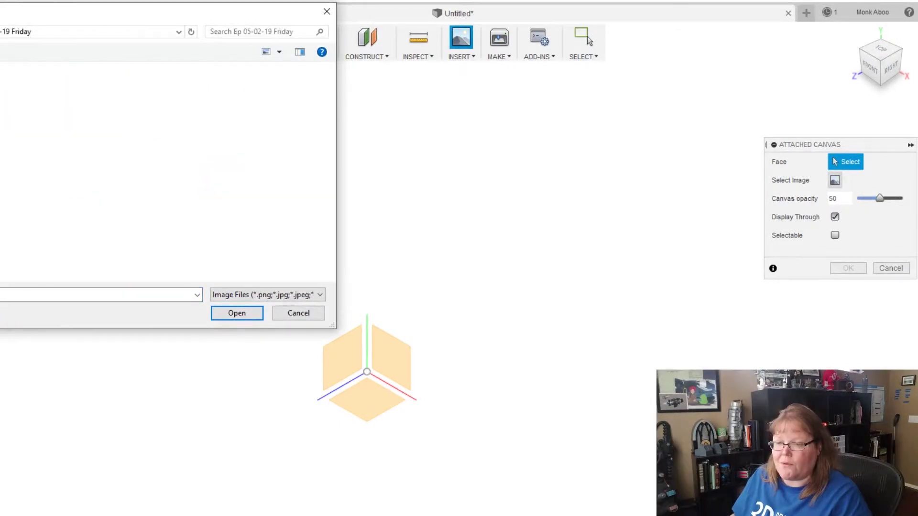
key(Escape)
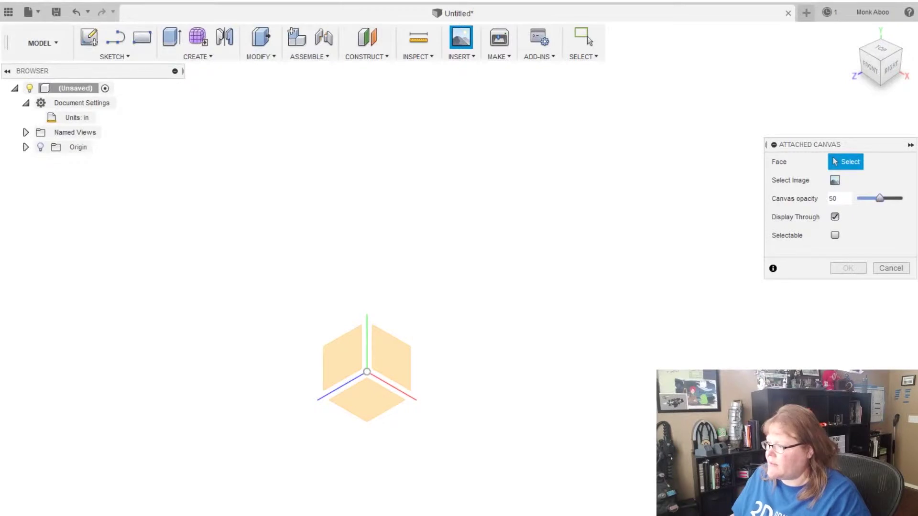
drag(879, 198, 892, 198)
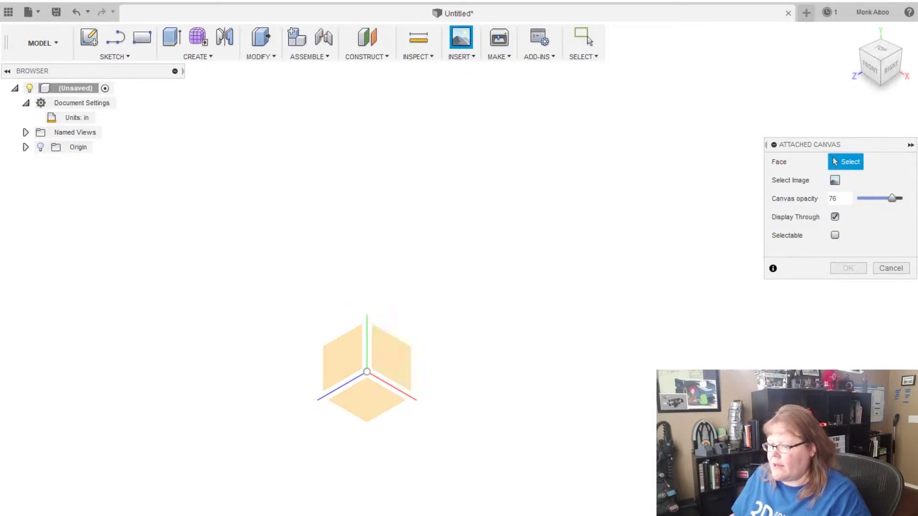
click(367, 402)
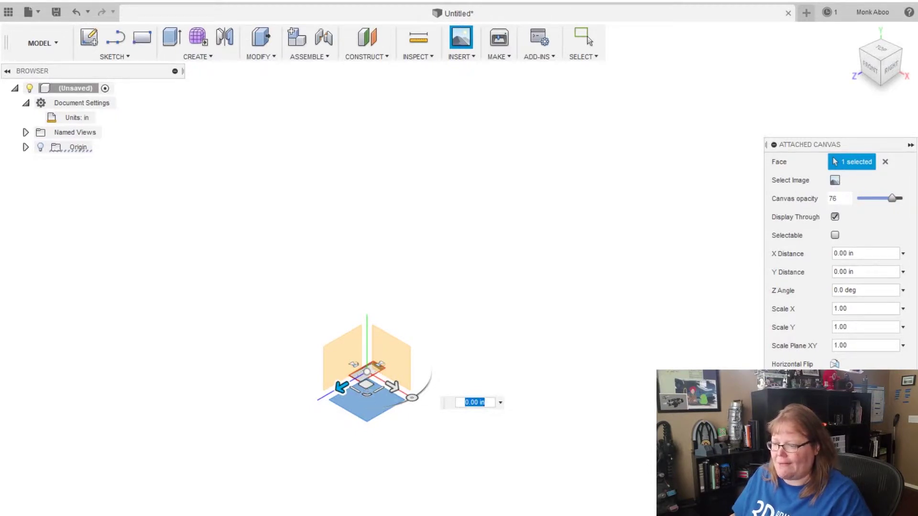
Enlarge the attached canvas uniformly in its plane to a scale of about 42.2
click(366, 394)
drag(367, 394, 367, 465)
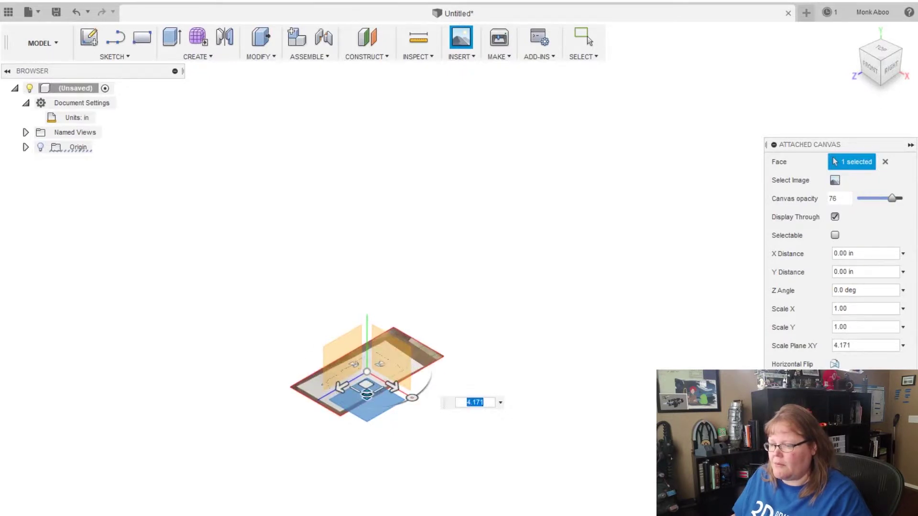
drag(367, 394, 367, 465)
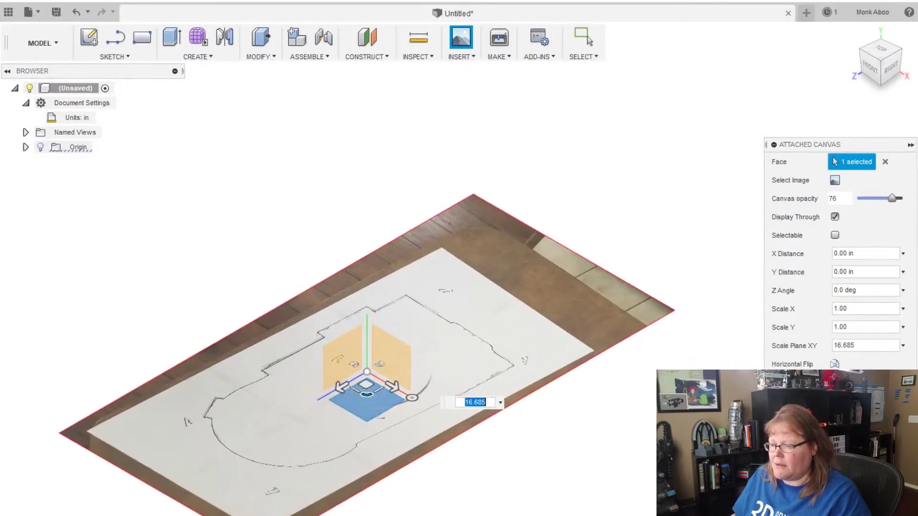
drag(367, 394, 366, 464)
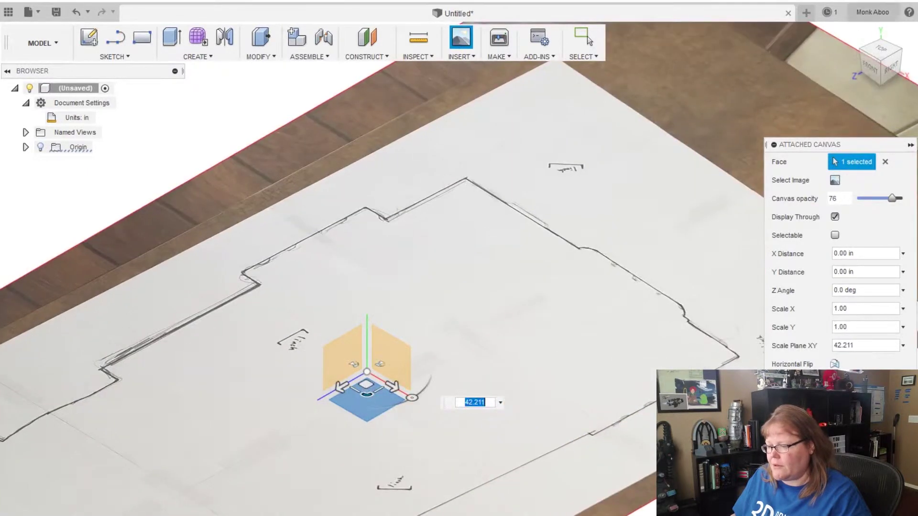
From the top view, shift the canvas about -0.775 in in X and -3.331 in in Y, rotate it 3.4 degrees, and accept it
click(881, 48)
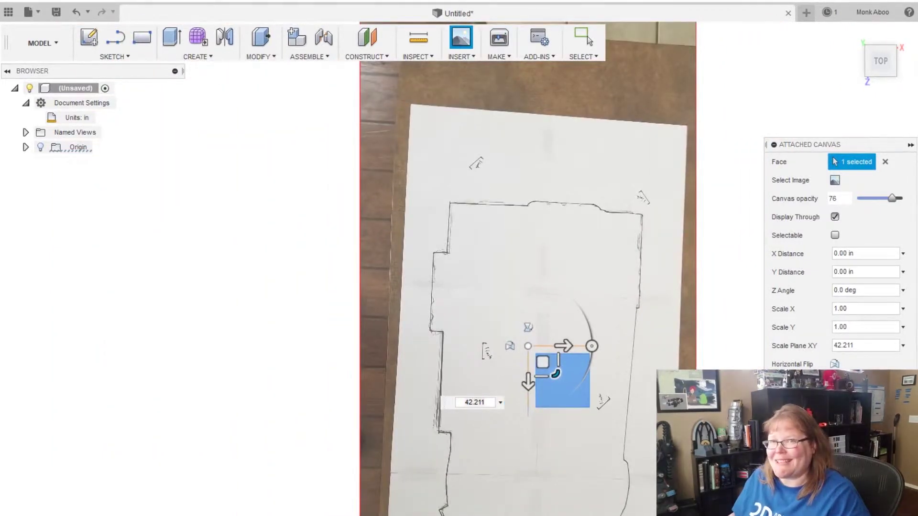
drag(543, 362, 463, 343)
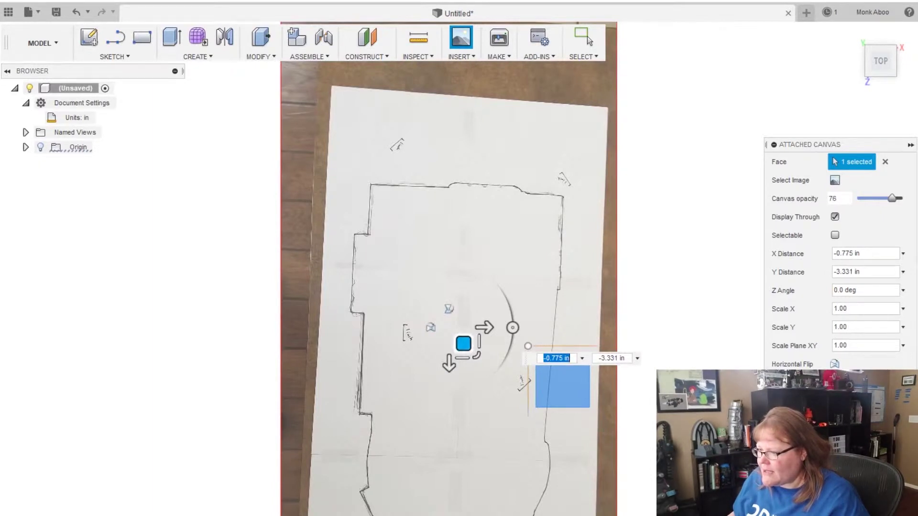
drag(512, 327, 512, 323)
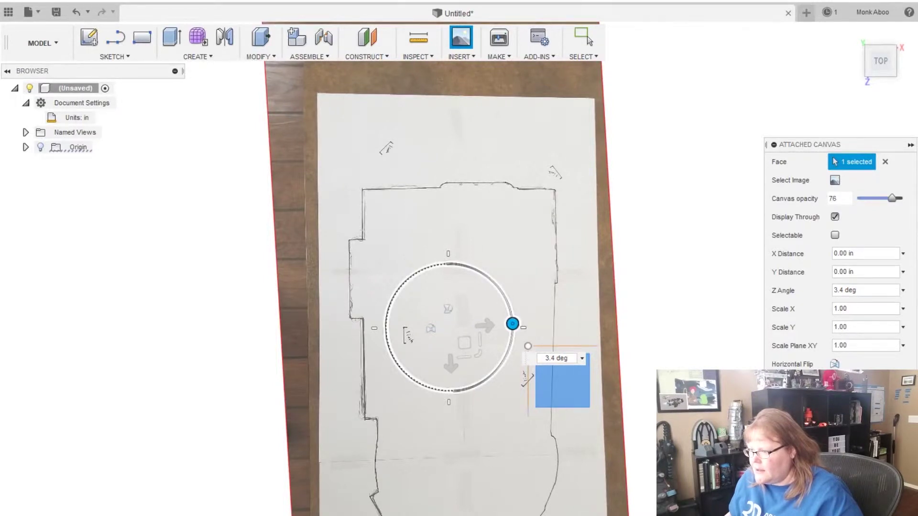
drag(513, 324, 513, 324)
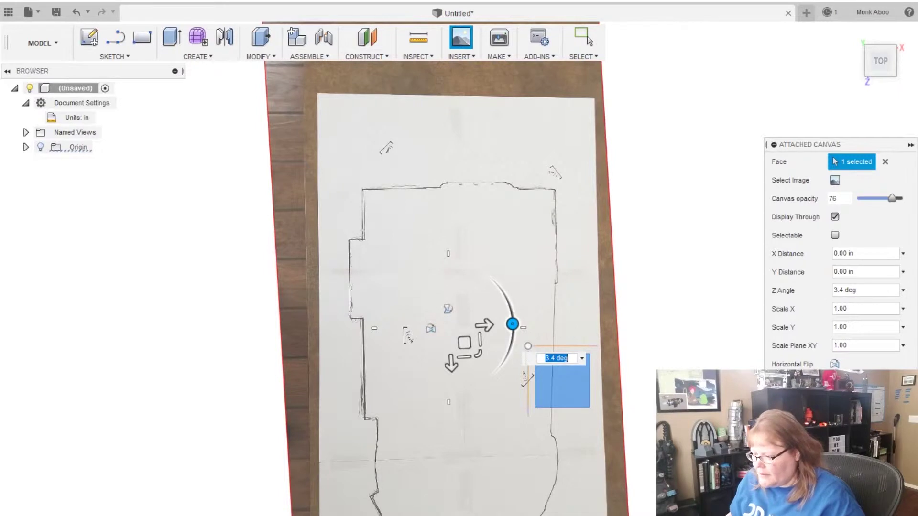
key(Return)
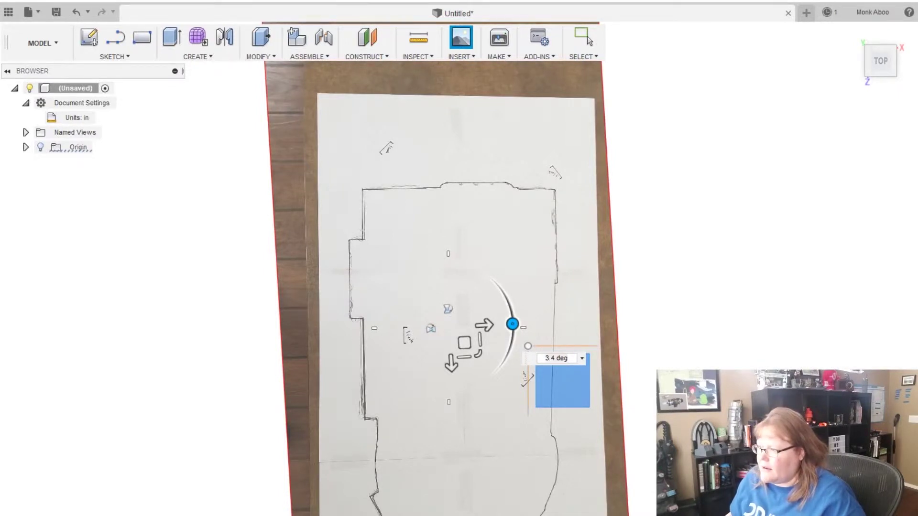
click(589, 41)
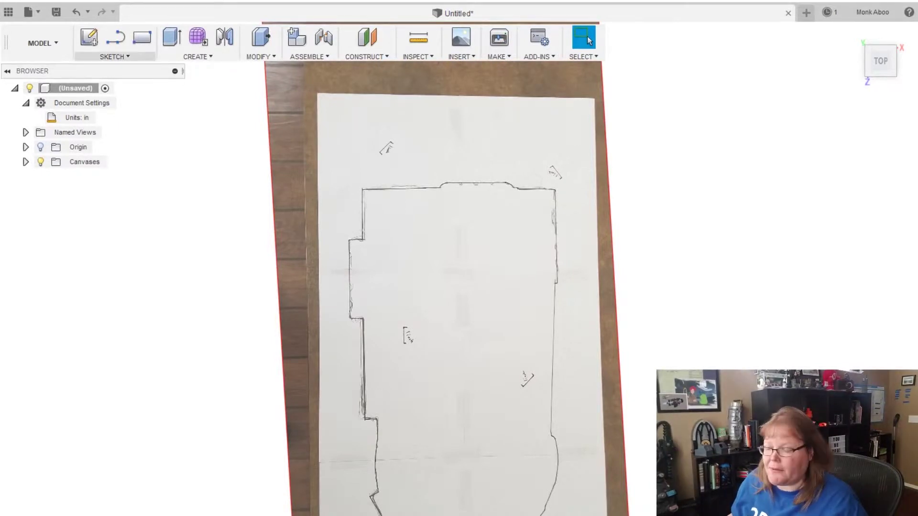
click(115, 56)
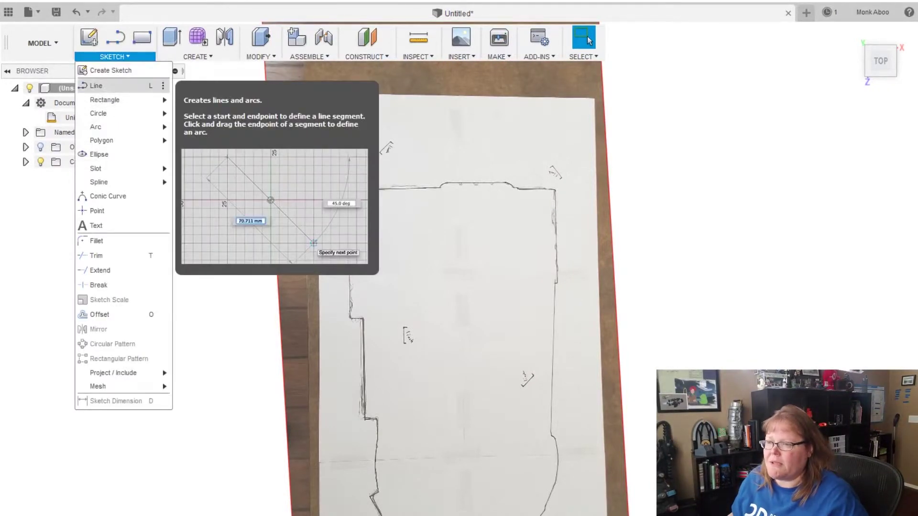
click(96, 86)
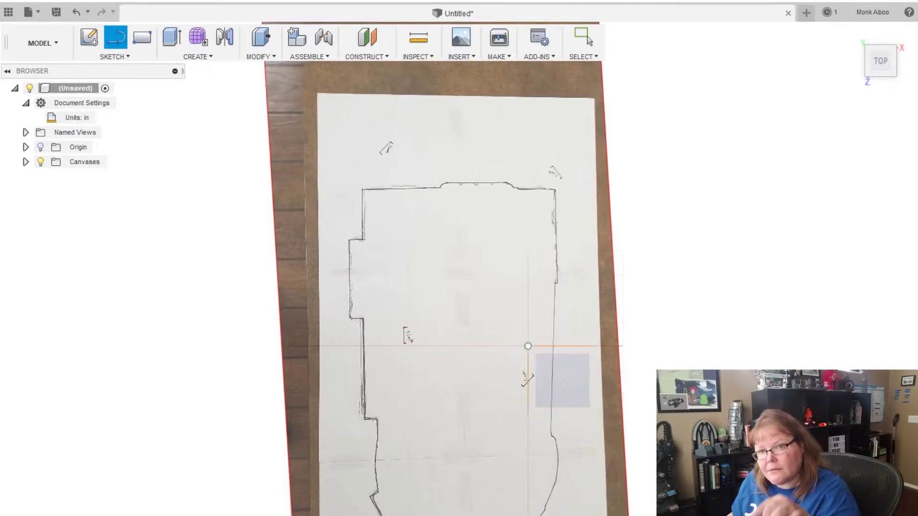
scroll(353, 239, up, 3)
scroll(365, 246, down, 5)
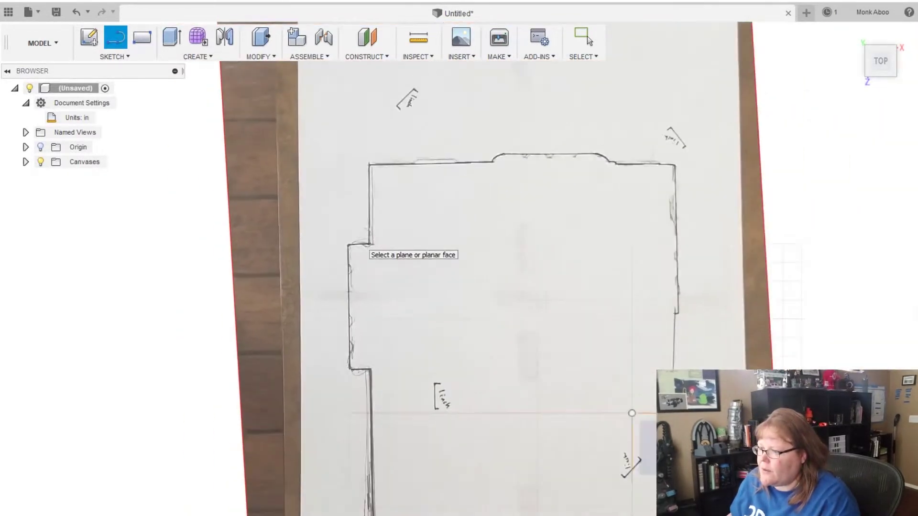
scroll(366, 247, down, 1)
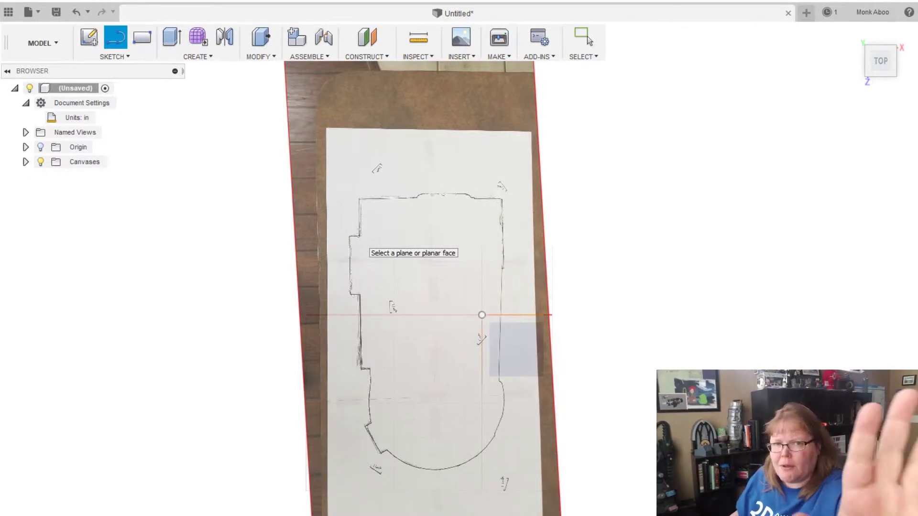
click(587, 38)
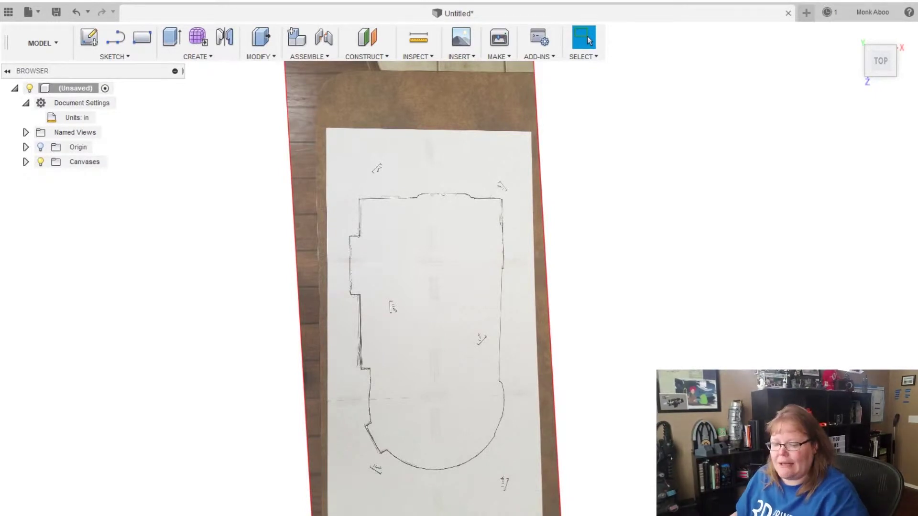
Calibrate the canvas 20190502_121003 by setting the height of the vertical "1 inch" bracket drawn inside the outline to 1 in
scroll(383, 310, down, 2)
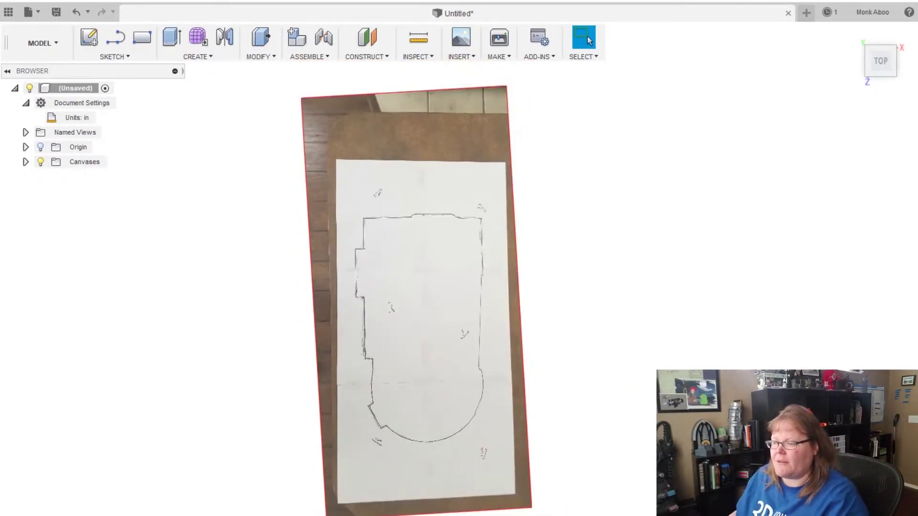
scroll(383, 310, up, 4)
scroll(427, 362, up, 2)
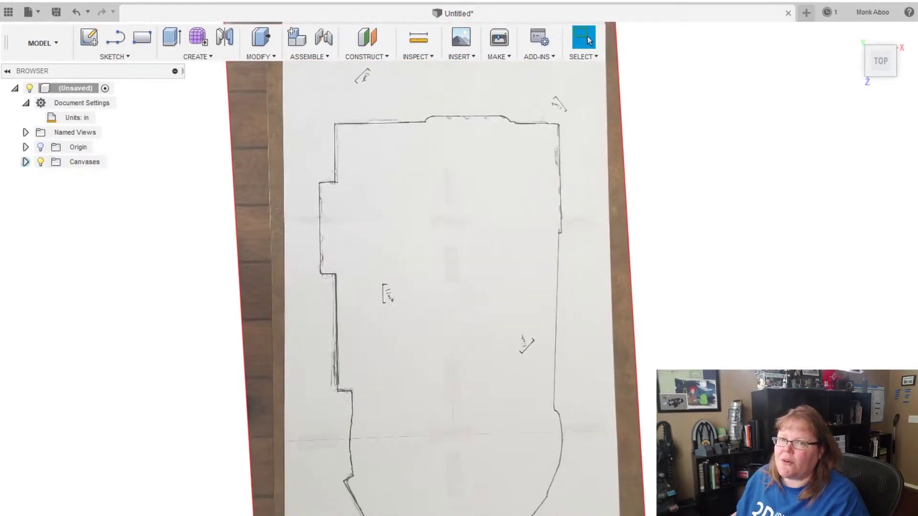
click(25, 162)
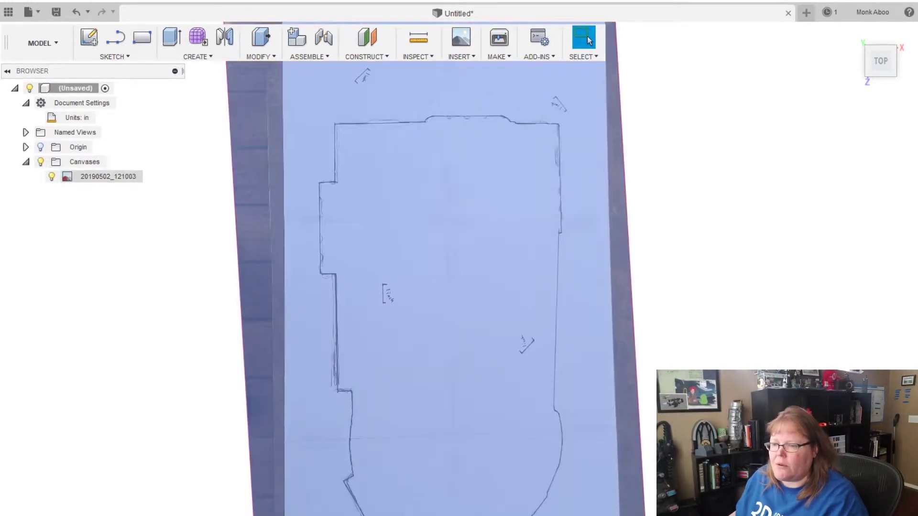
right_click(88, 177)
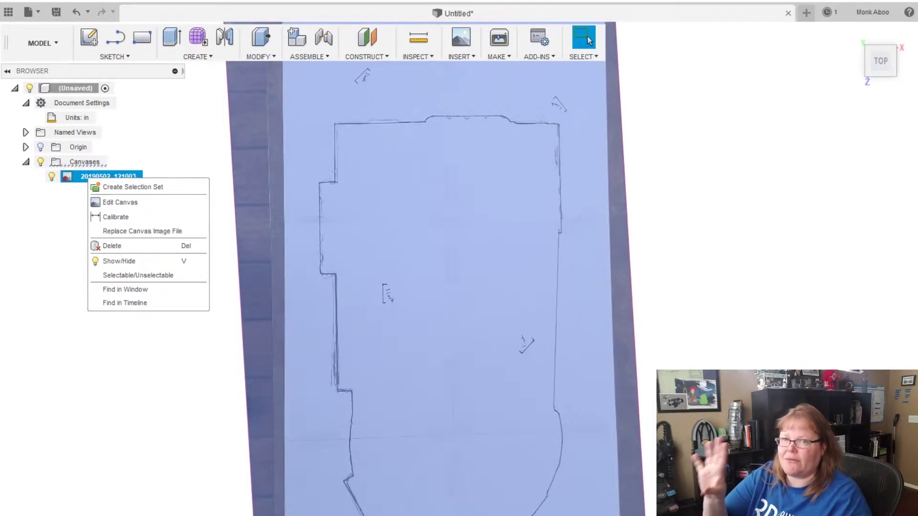
click(120, 202)
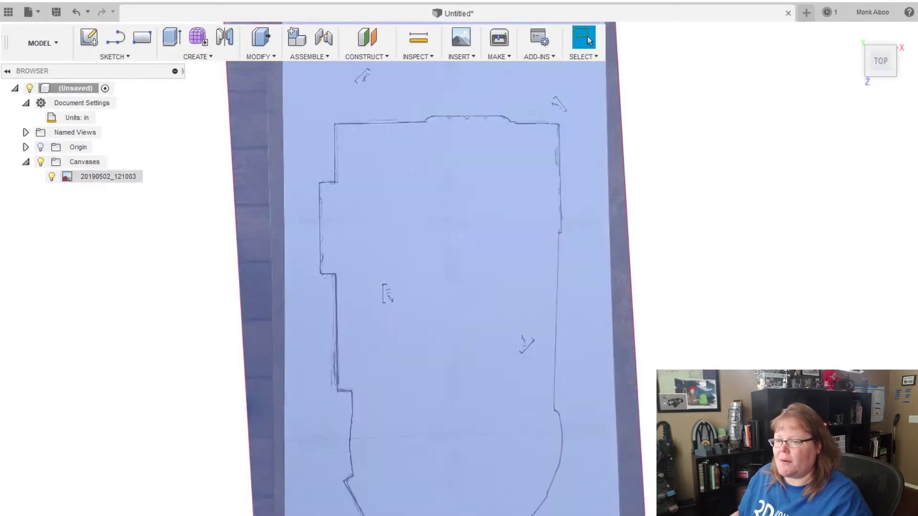
right_click(94, 177)
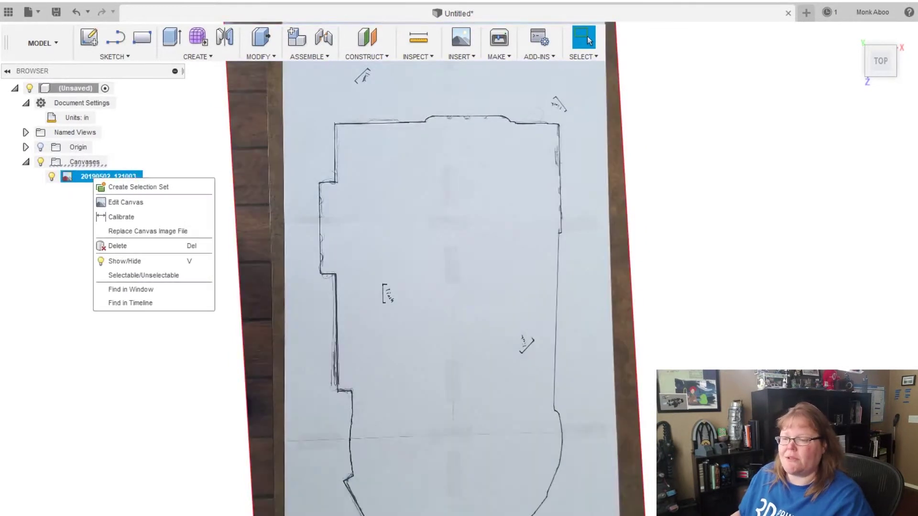
click(121, 216)
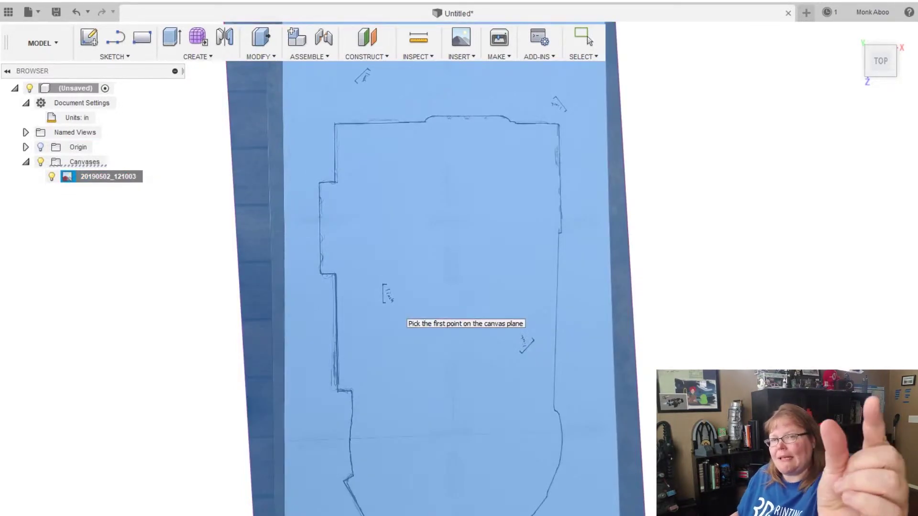
scroll(391, 304, up, 10)
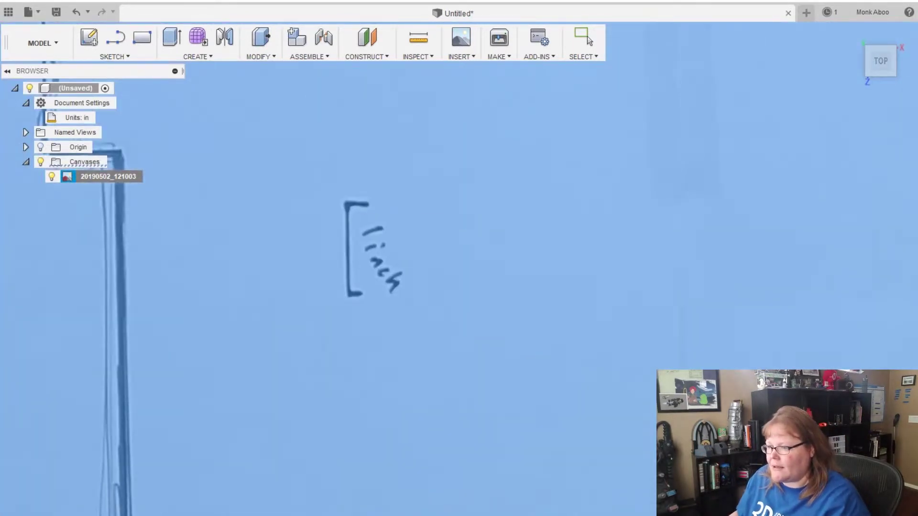
click(348, 203)
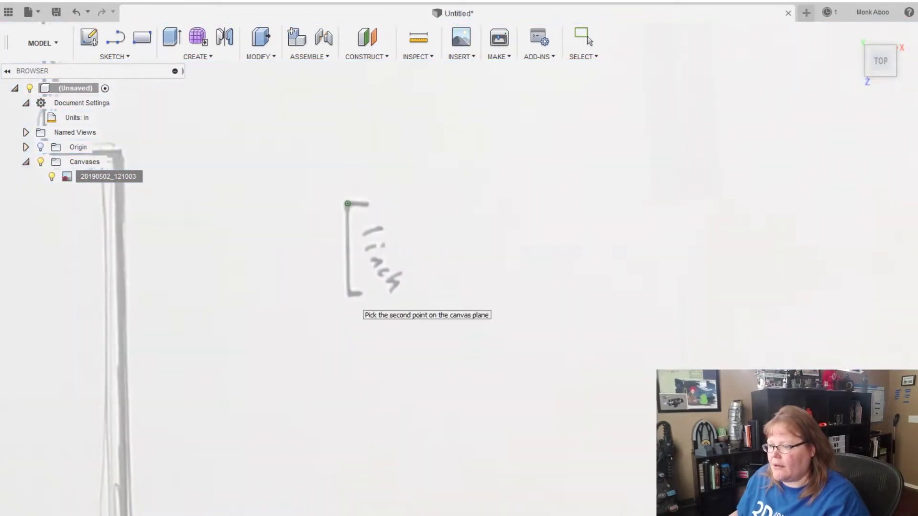
click(350, 293)
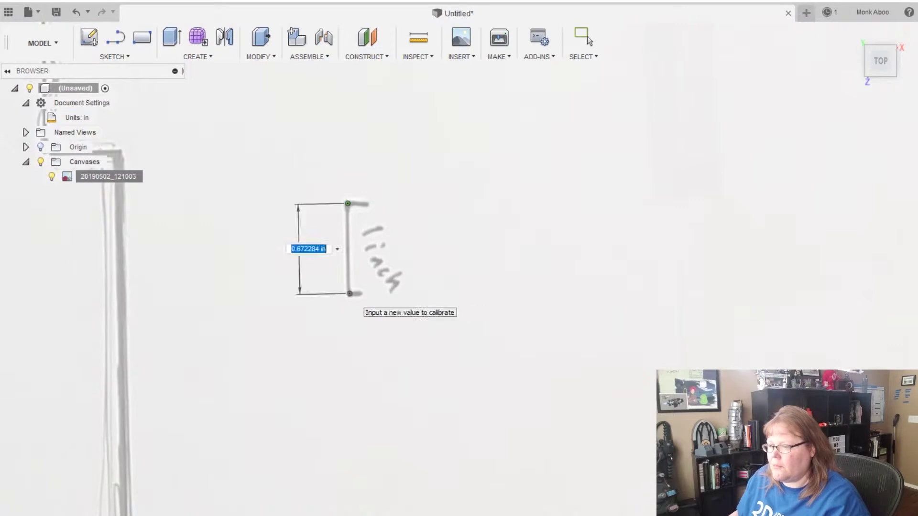
text(1)
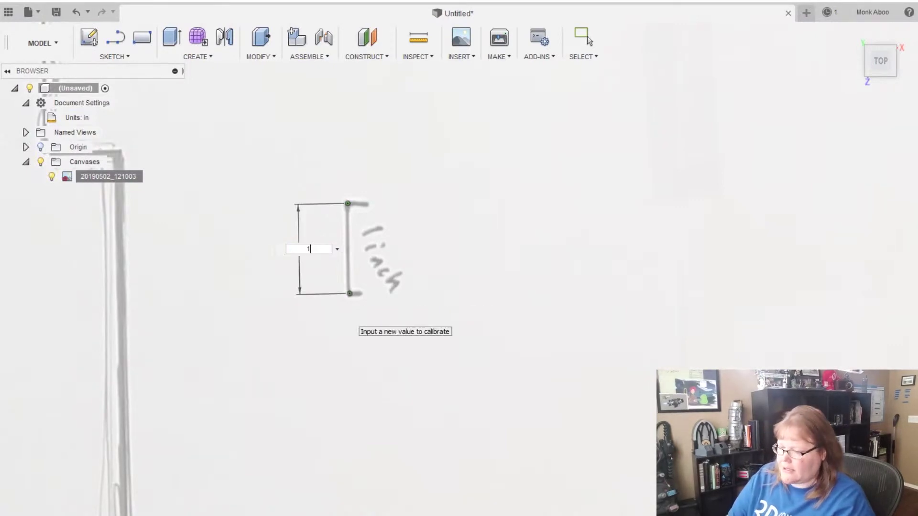
key(Return)
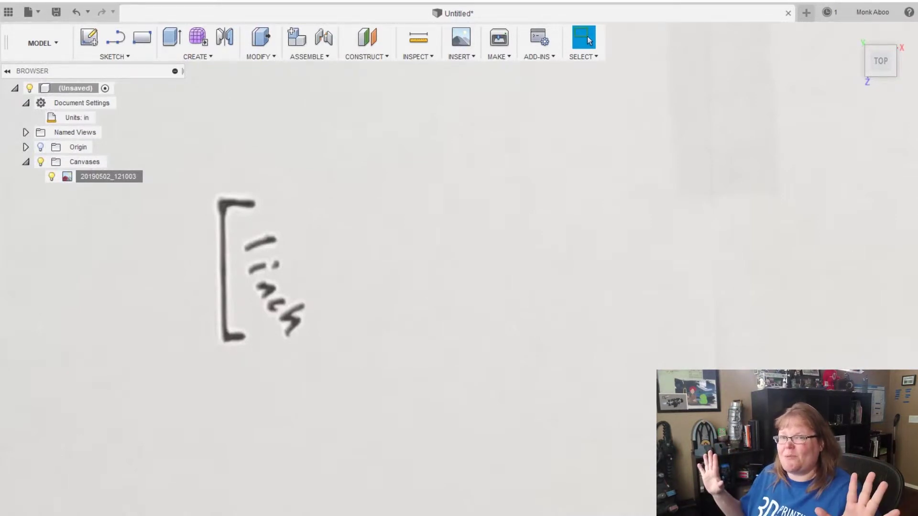
scroll(340, 312, up, 5)
scroll(351, 311, down, 12)
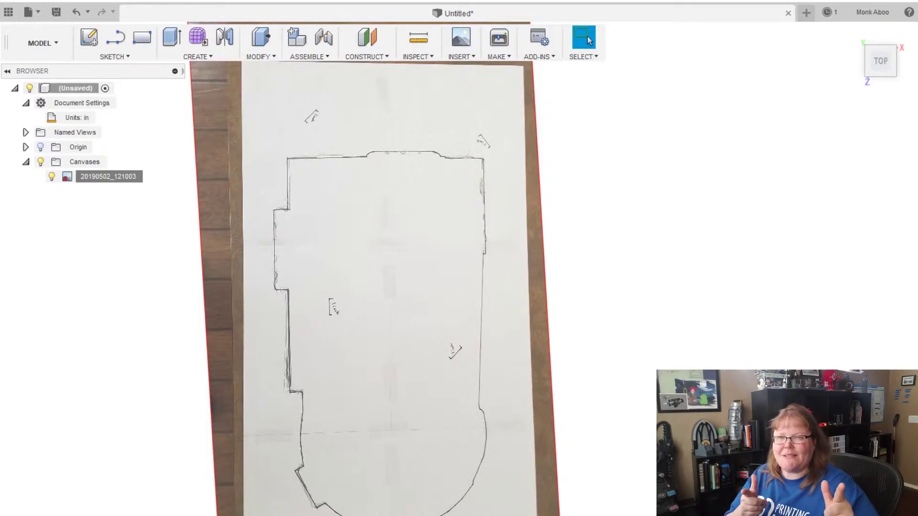
scroll(264, 120, up, 5)
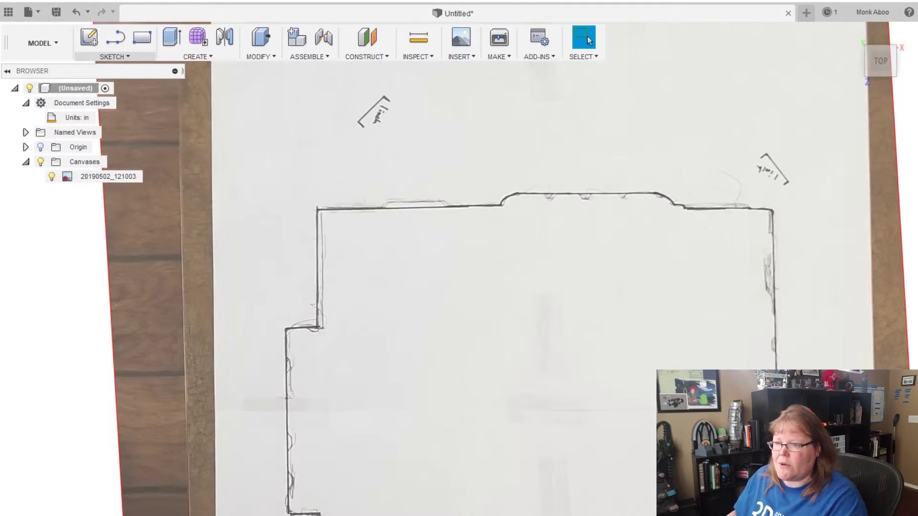
click(115, 56)
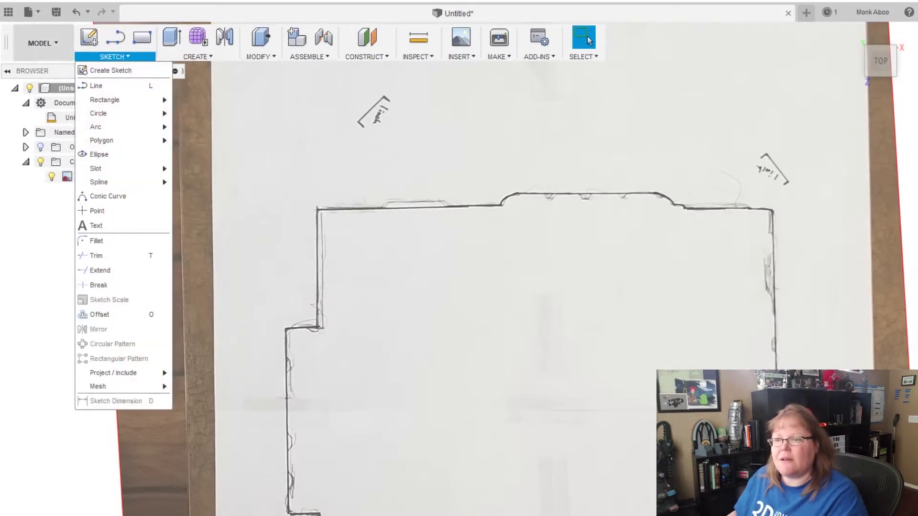
click(42, 43)
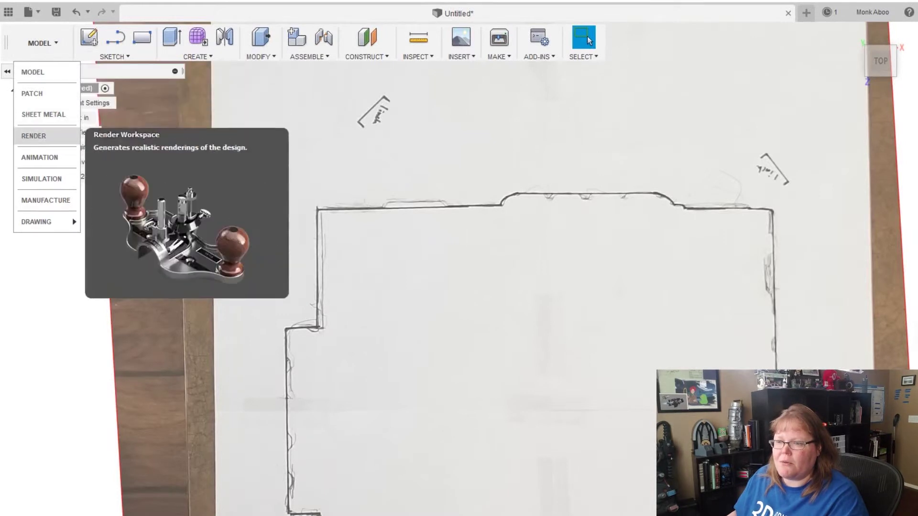
mouse_move(39, 222)
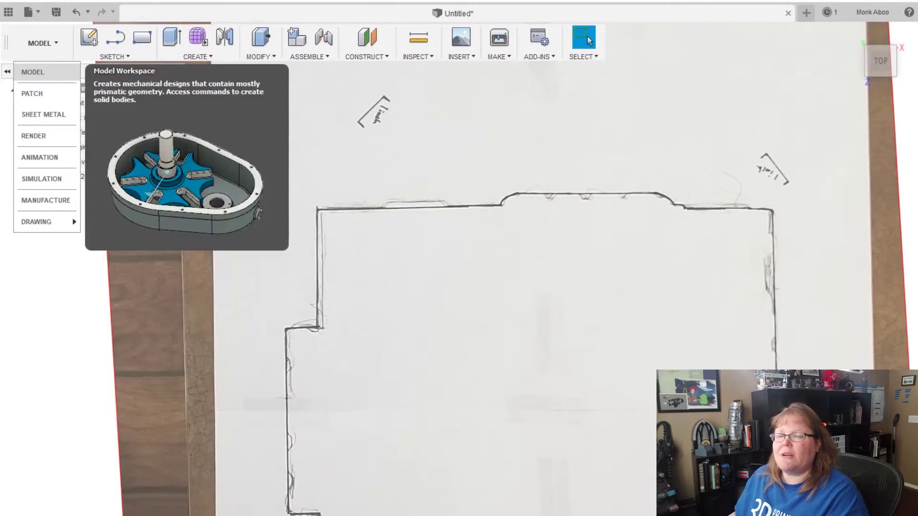
click(33, 71)
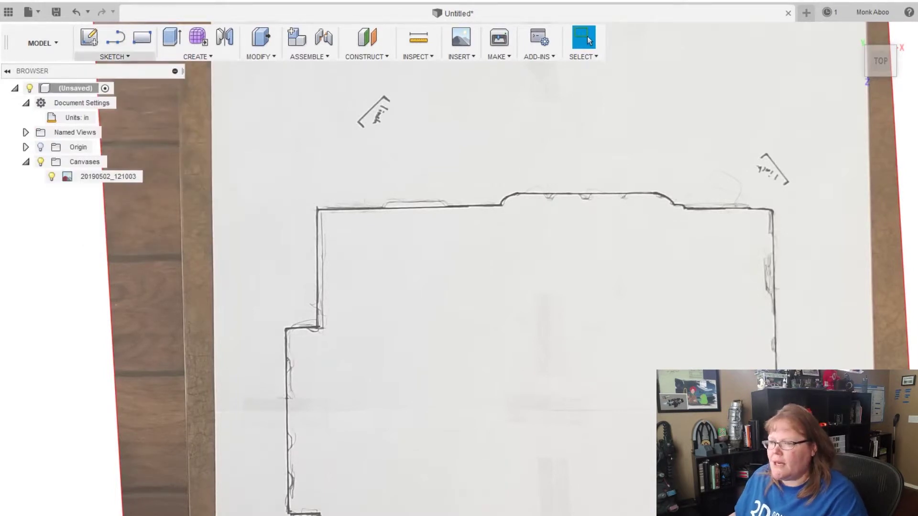
Start a sketch on the canvas plane and trace a line about 4.83 in long from the outline's upper-left corner to the raised section's first curve
click(117, 56)
click(98, 85)
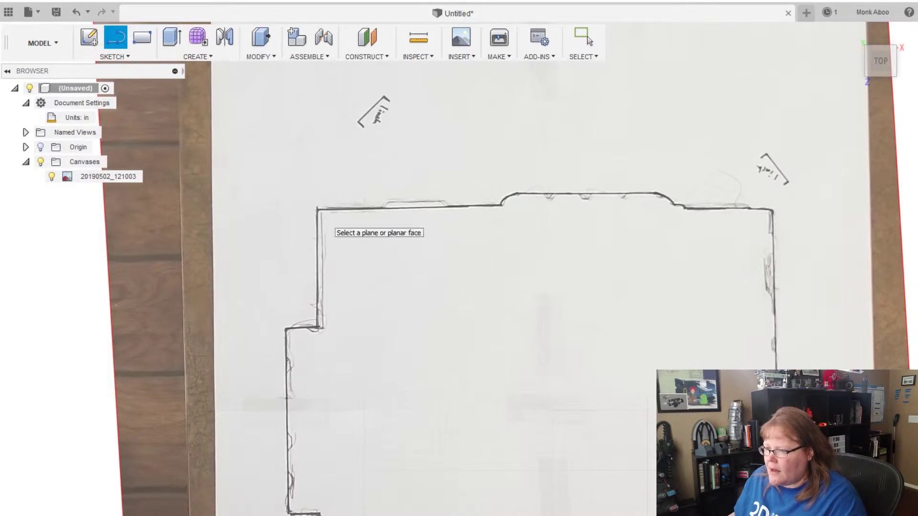
middle_drag(326, 221, 232, 93)
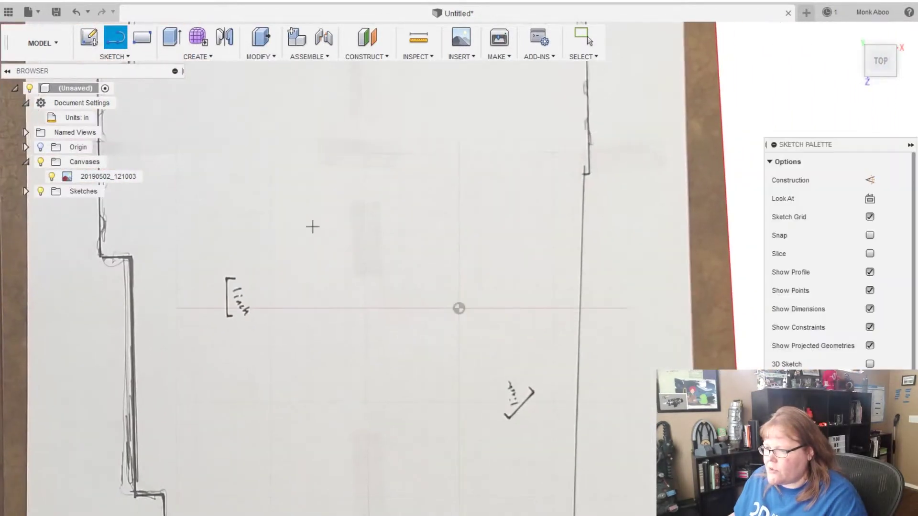
middle_drag(263, 189, 393, 492)
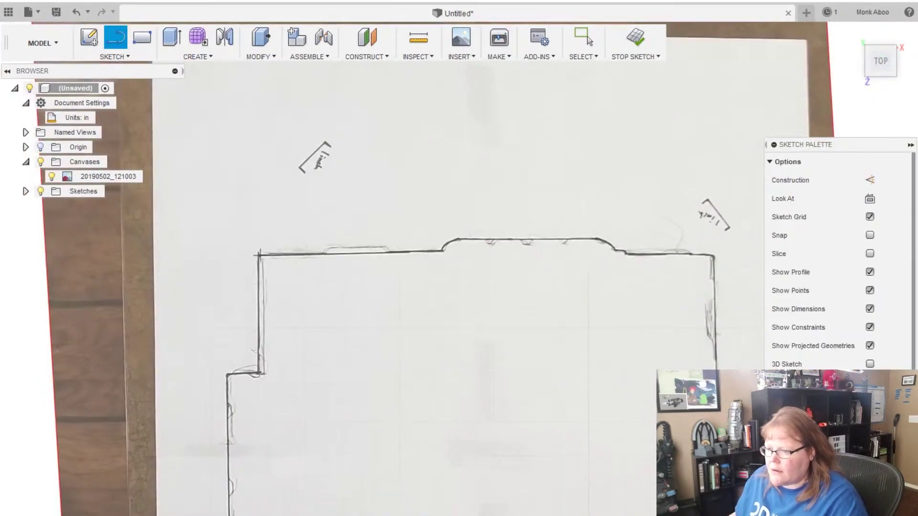
click(259, 255)
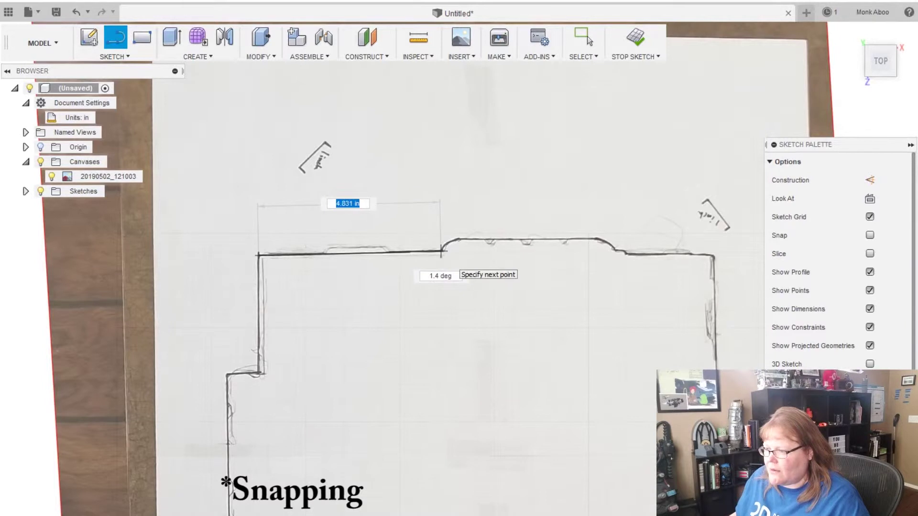
click(440, 251)
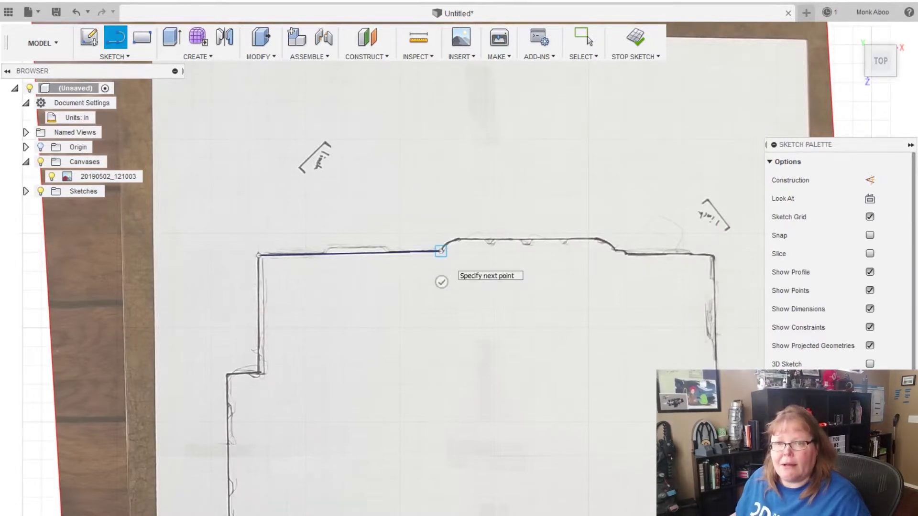
Trace the first curve of the raised section with a 3-Point Arc from the line's end to the start of the raised flat edge
click(114, 57)
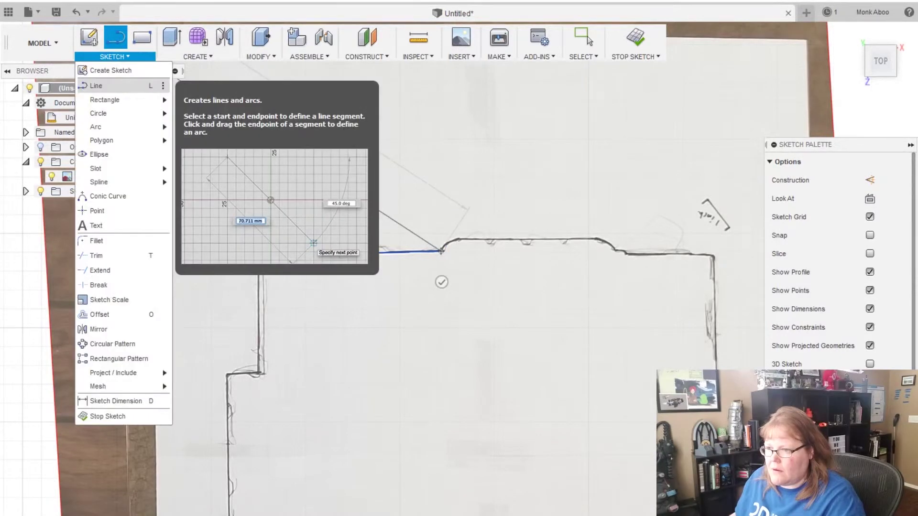
mouse_move(119, 126)
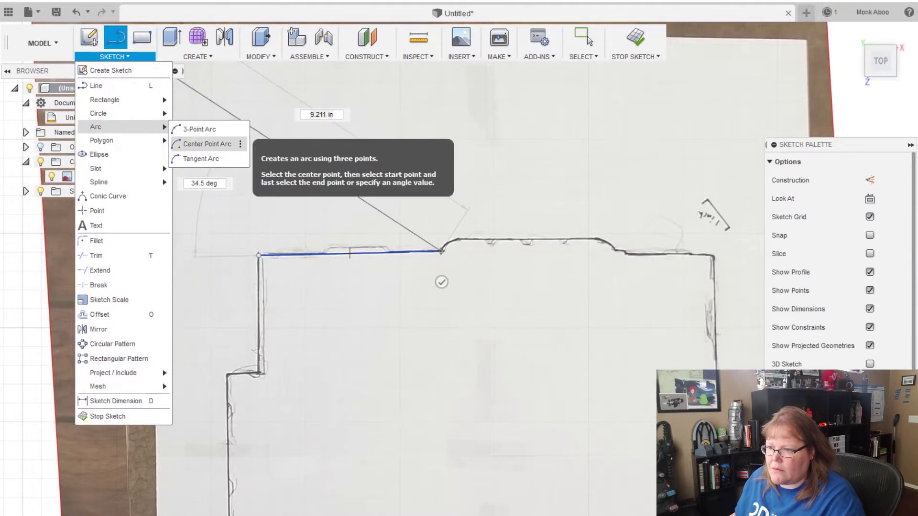
click(200, 129)
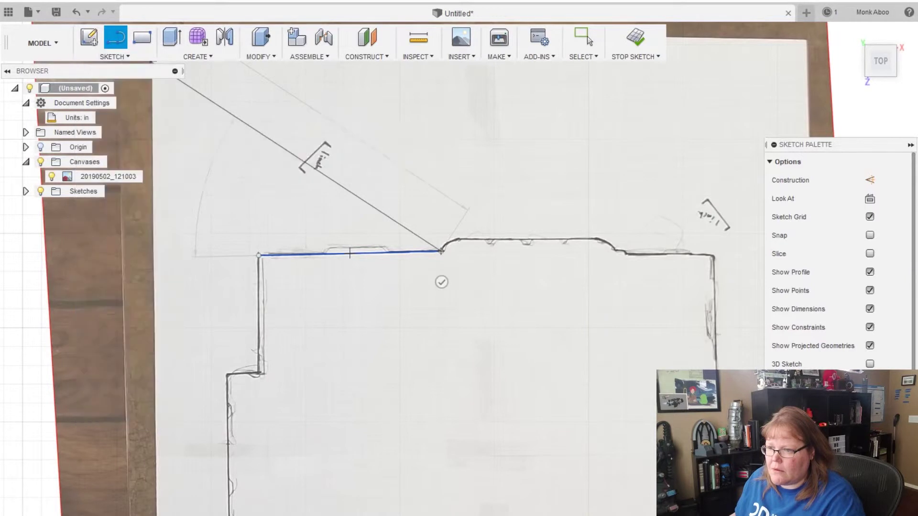
click(440, 251)
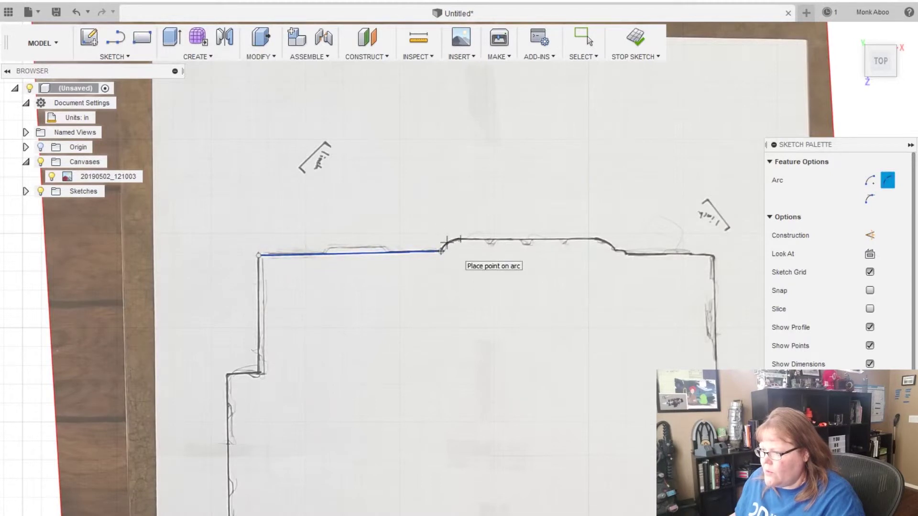
click(459, 239)
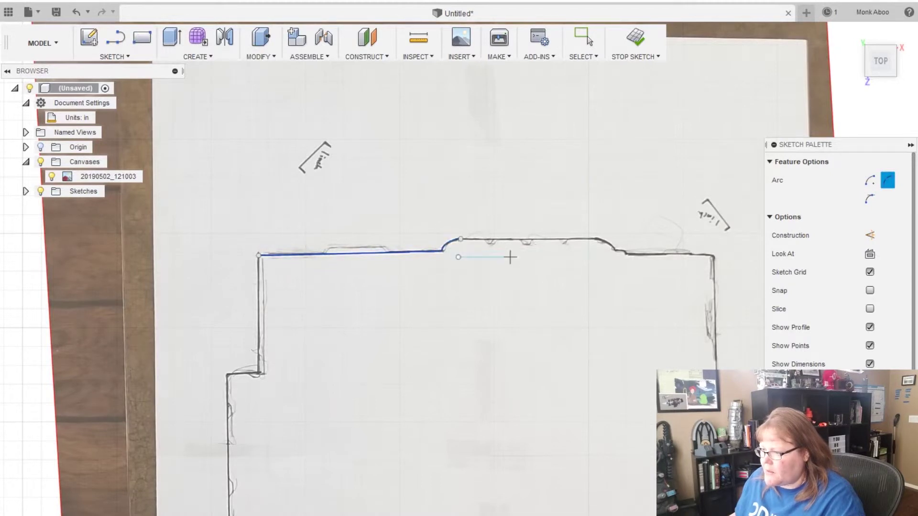
Trace the raised flat edge with a horizontal line from the arc's end to the start of the second curve, and finish the line
key(l)
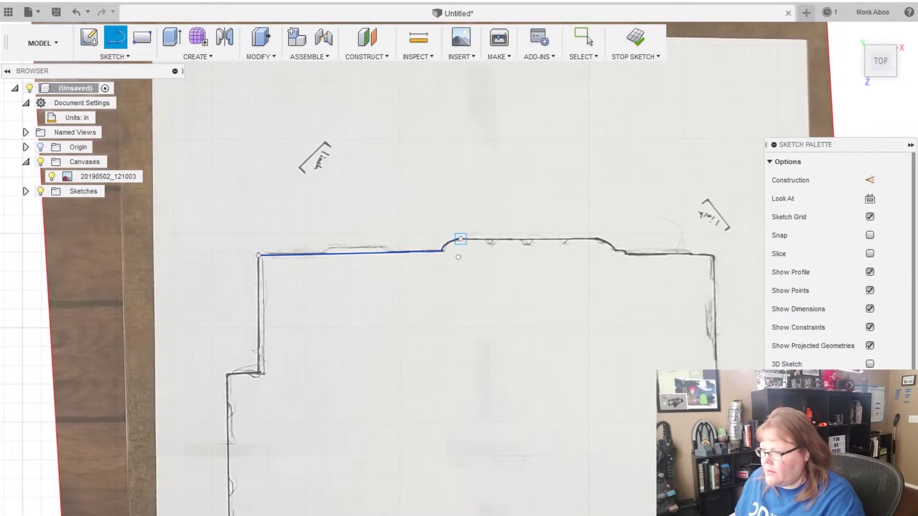
click(460, 238)
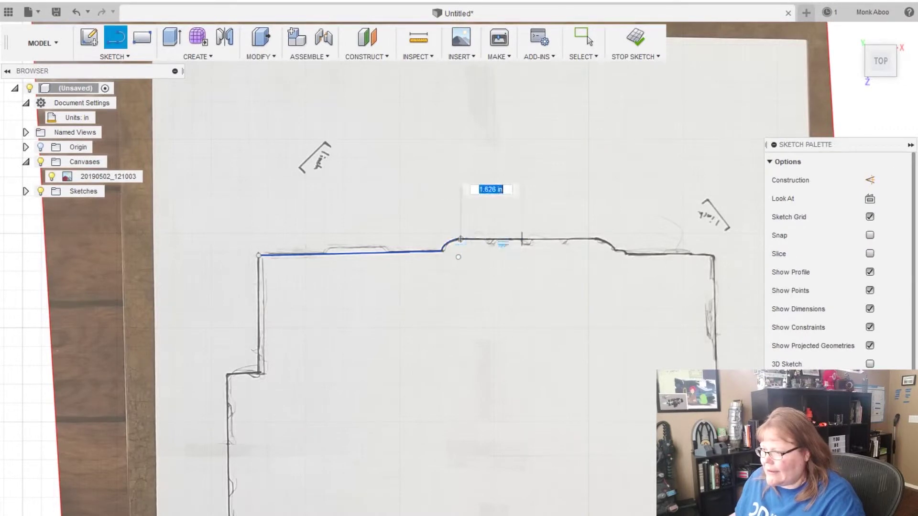
click(597, 239)
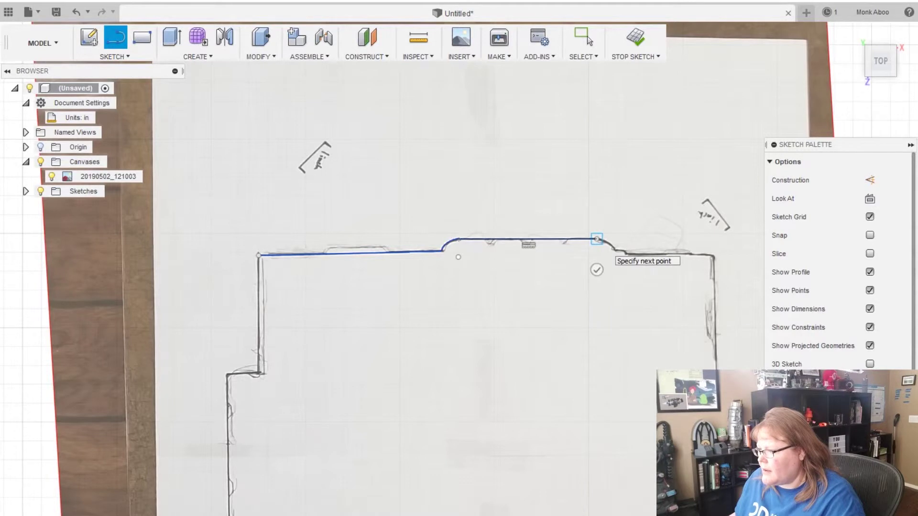
key(Escape)
Pin the 3-Point Arc command to the toolbar
click(114, 57)
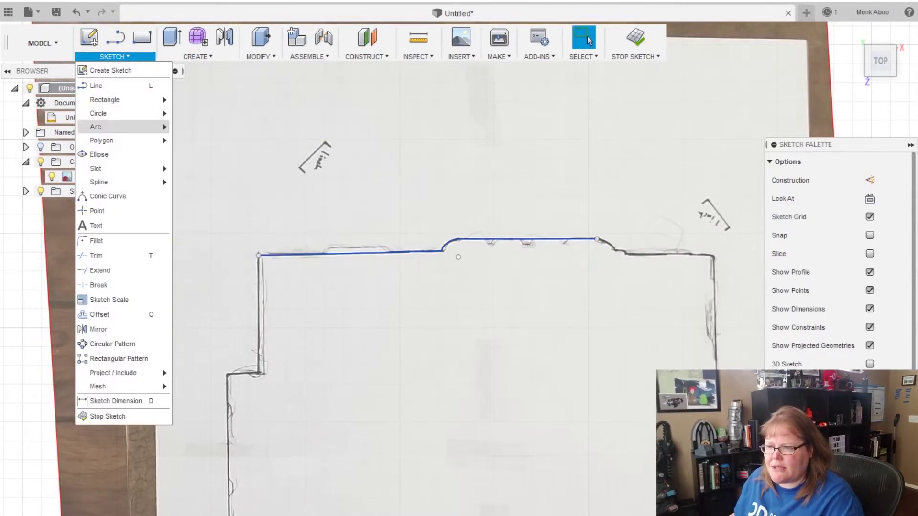
mouse_move(120, 127)
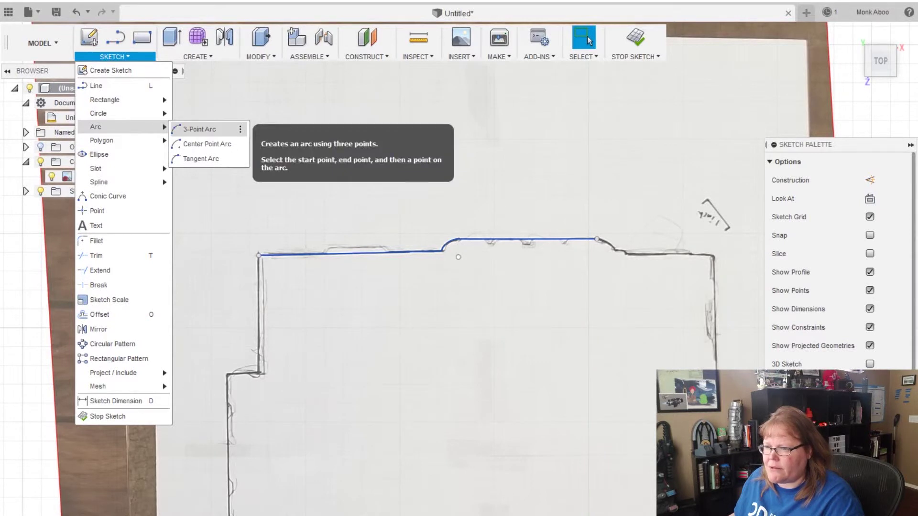
click(240, 130)
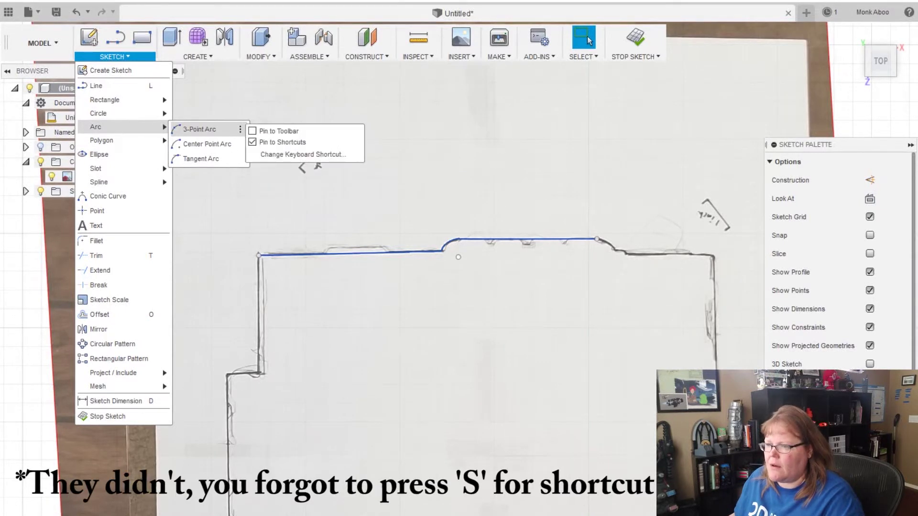
click(279, 131)
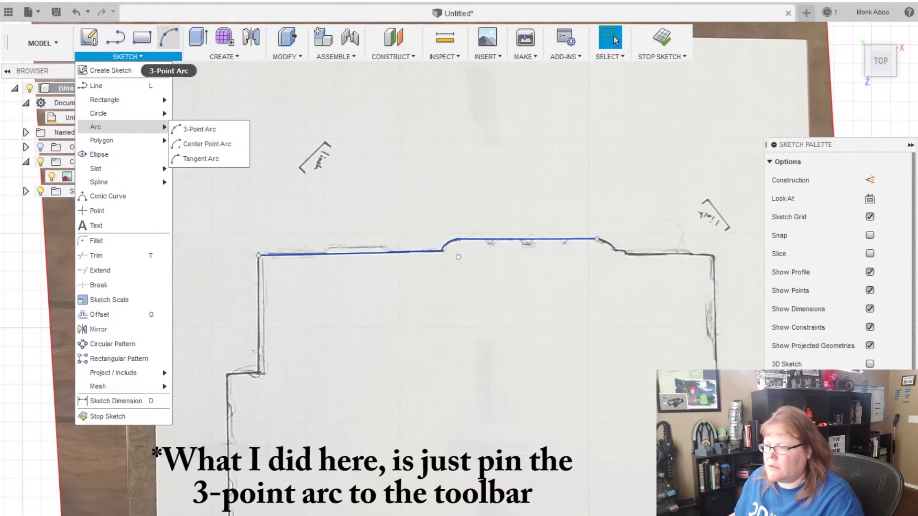
Trace the second curve of the raised section with a 3-Point Arc starting at the end of the raised flat edge
click(168, 37)
click(597, 239)
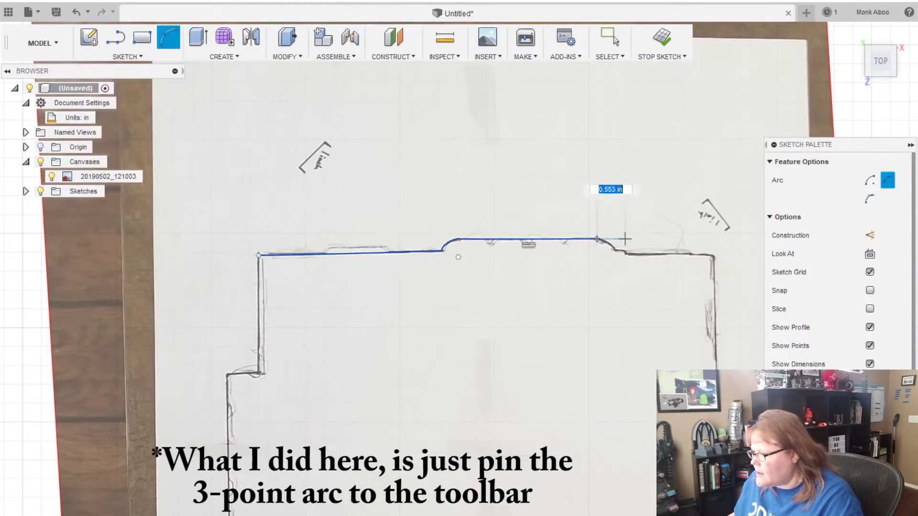
double_click(615, 250)
Continue the outline with lines from the second curve's end, including the upper right-hand edge about 5.90 in long and the small step below it
key(l)
click(615, 251)
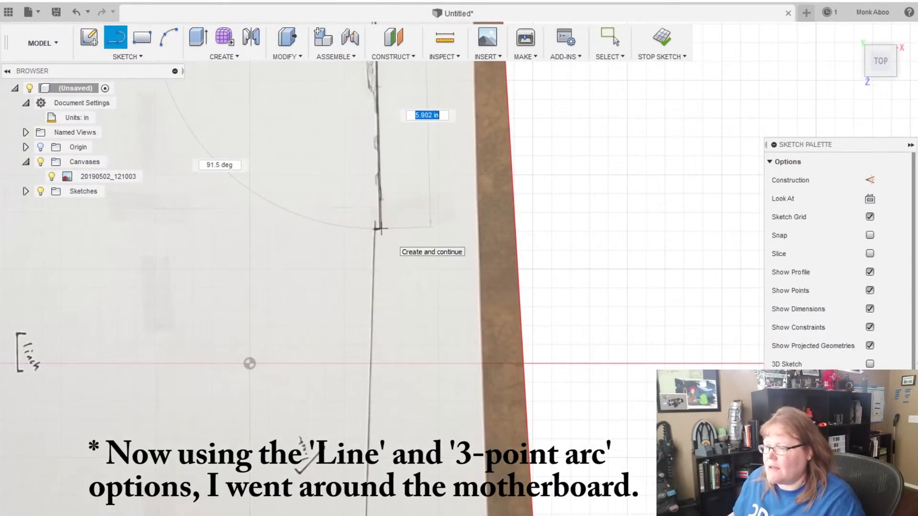
click(379, 228)
scroll(391, 228, up, 5)
scroll(312, 235, up, 5)
click(300, 231)
Trace the curved lower-left edge with a 3-Point Arc from the angled notch up to the straight edge below the step
scroll(311, 221, down, 10)
scroll(351, 398, down, 5)
middle_drag(351, 398, 332, 162)
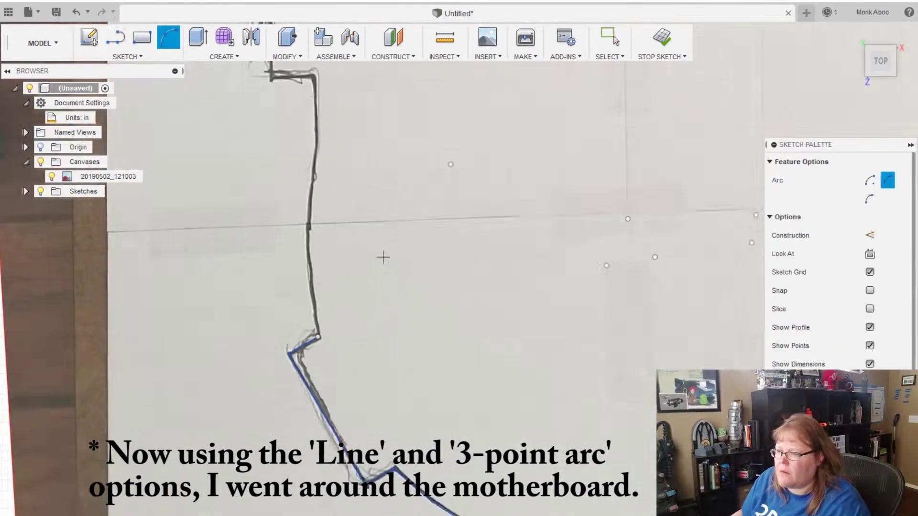
click(308, 398)
click(308, 200)
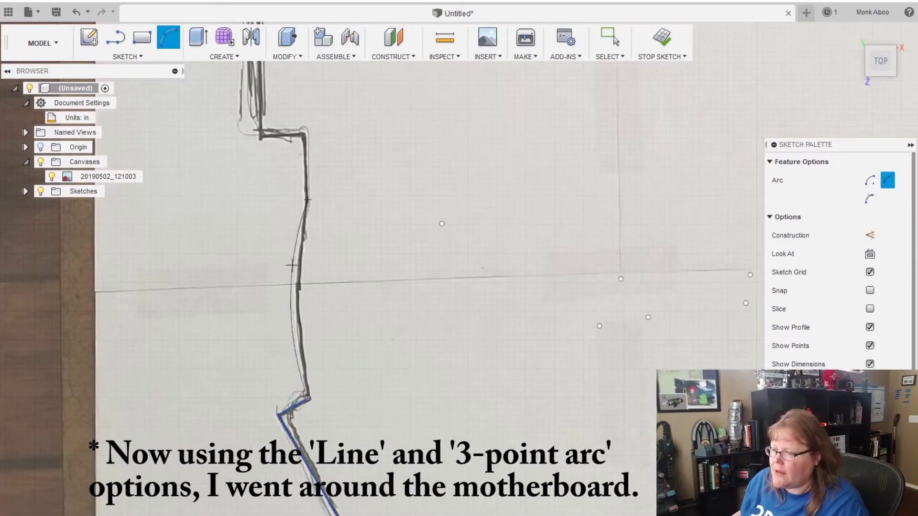
click(297, 263)
Trace the left side with lines, including the vertical edge about 5.00 in long and the short horizontal step at its upper end
key(l)
click(307, 199)
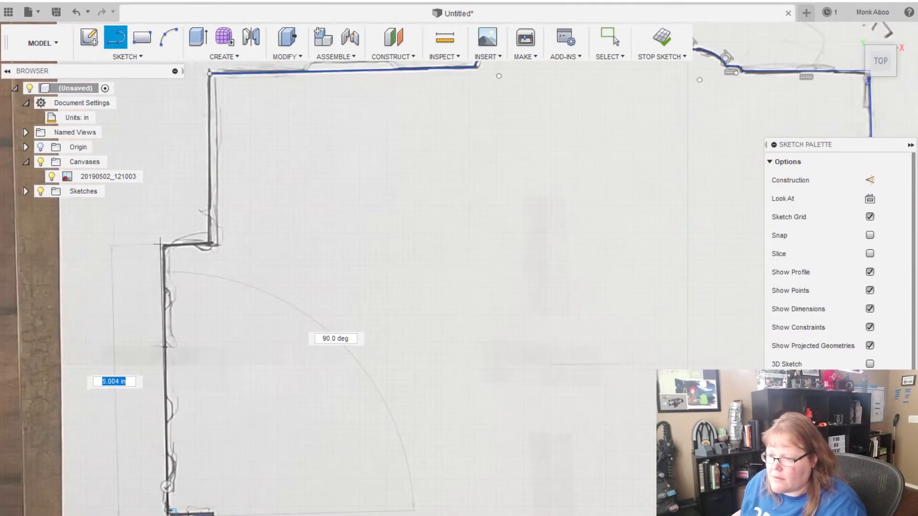
click(164, 244)
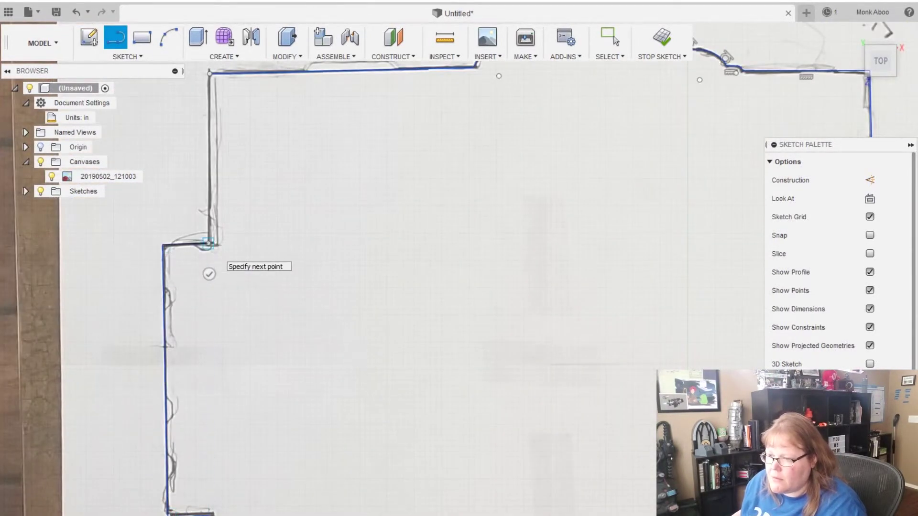
click(213, 245)
Check the closed outline and finish the sketch
scroll(587, 462, down, 3)
scroll(586, 462, down, 2)
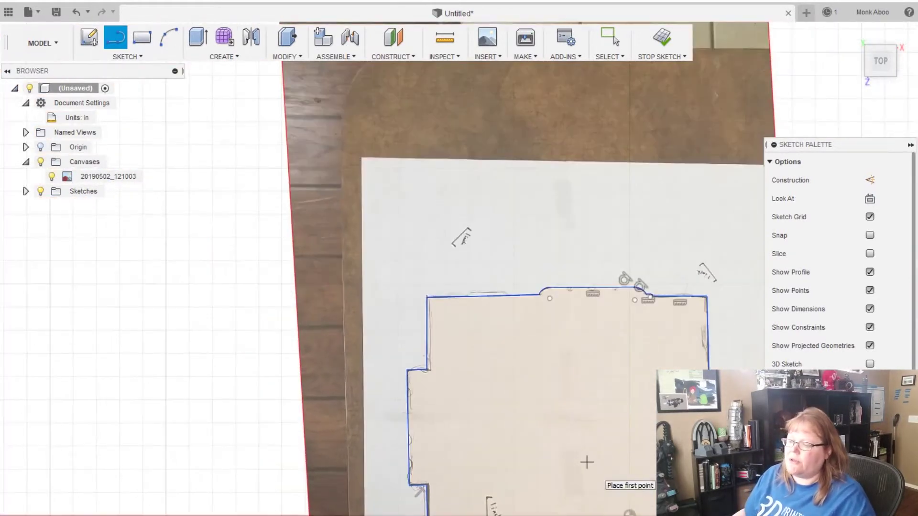
mouse_move(586, 462)
middle_down()
mouse_move(406, 283)
mouse_move(313, 229)
mouse_move(429, 256)
middle_up()
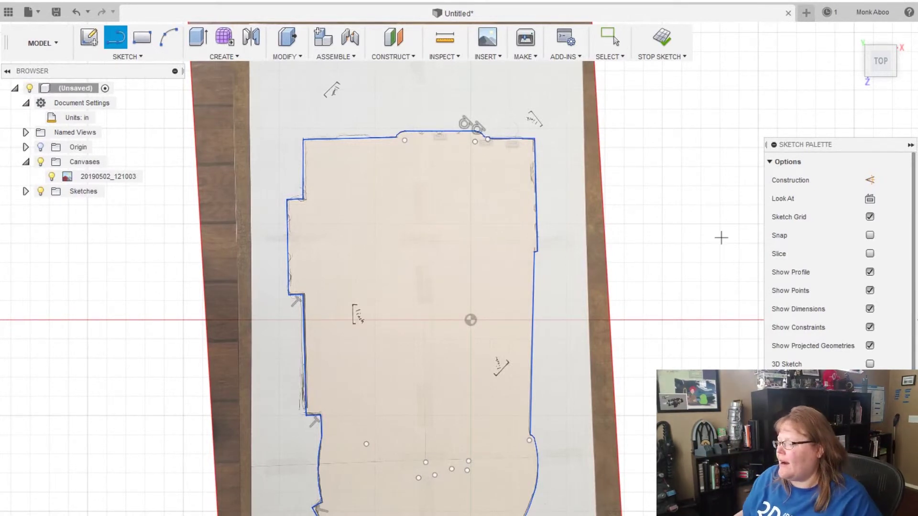
click(882, 499)
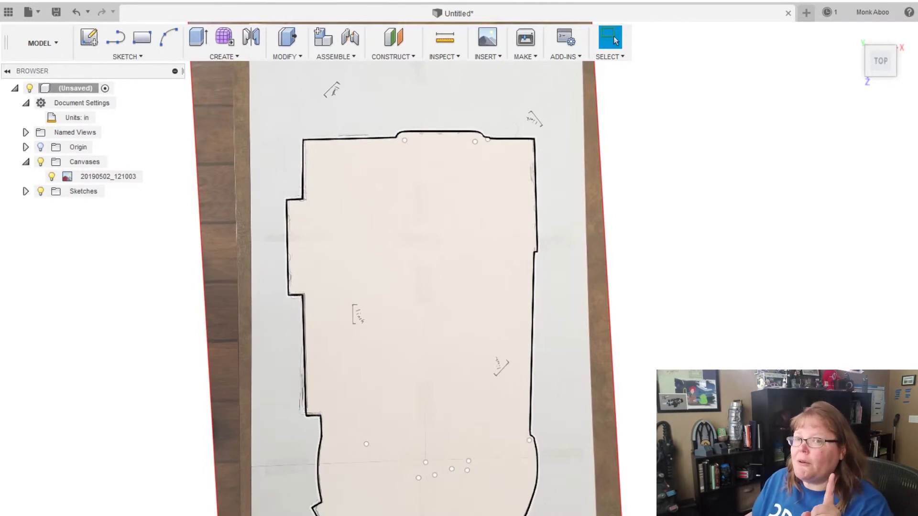
Start extruding the closed outline profile as a new body and try to set the distance to 0.125 in
click(419, 297)
right_click(421, 247)
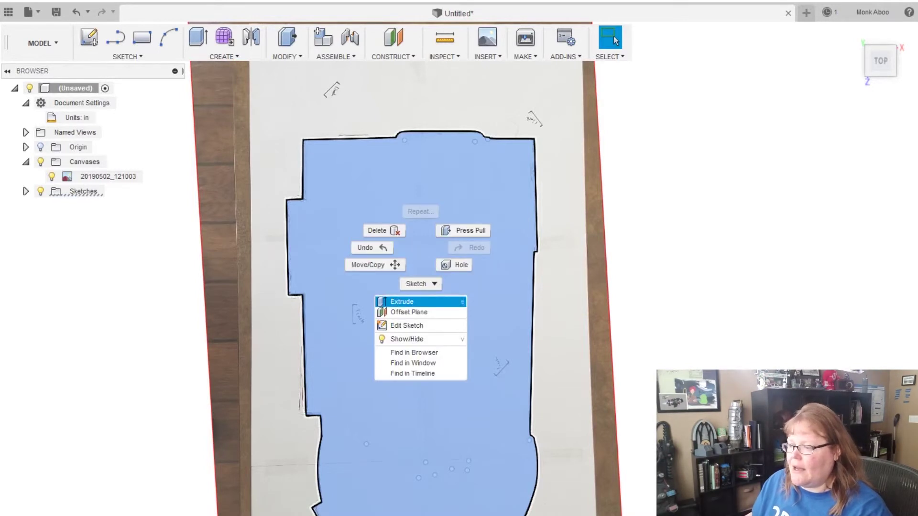
click(402, 301)
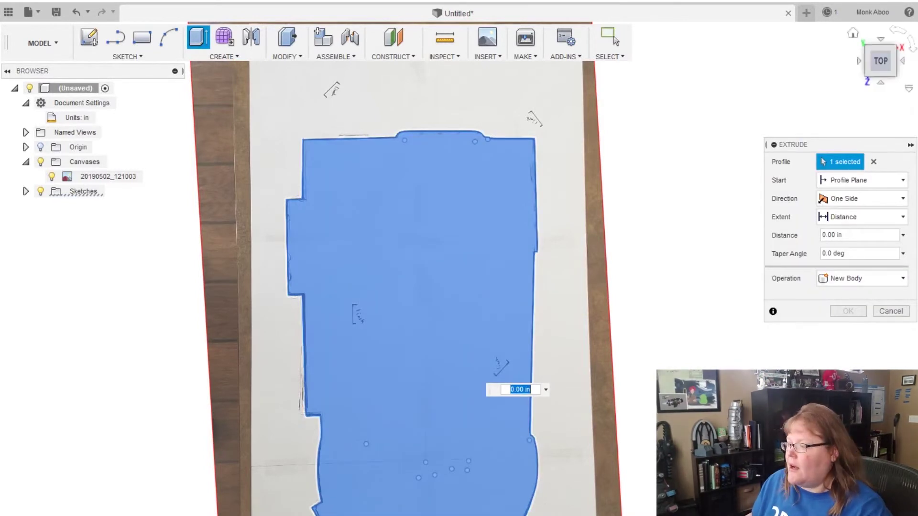
mouse_move(459, 308)
shift+middle_down()
mouse_move(416, 345)
mouse_move(445, 316)
shift+middle_up()
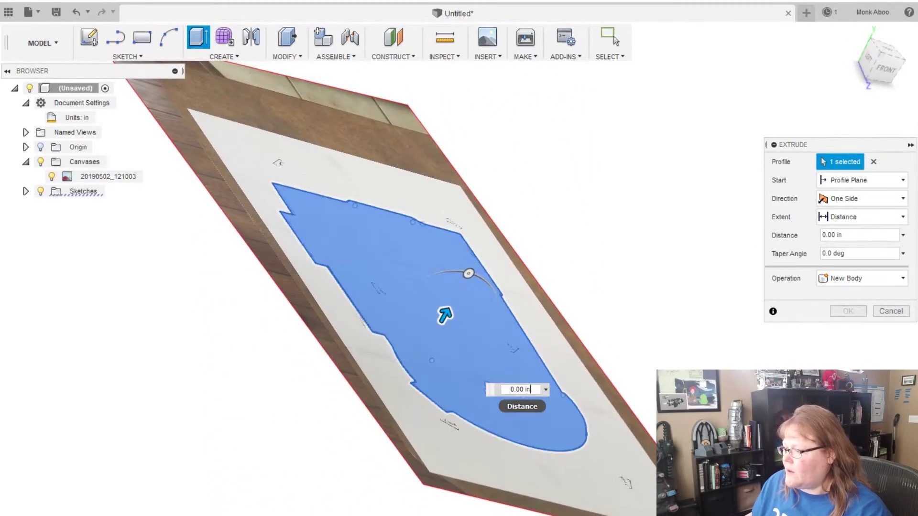
drag(525, 390, 506, 390)
text(0.)
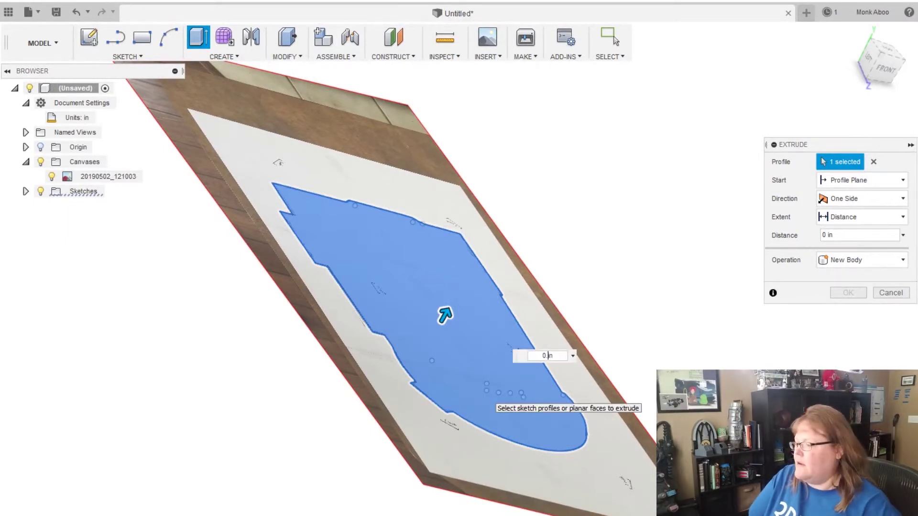
text(1)
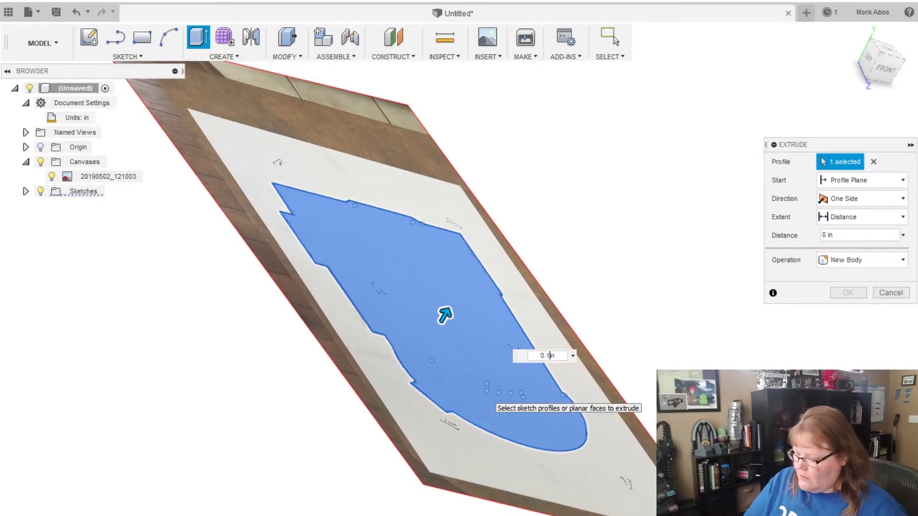
text(25)
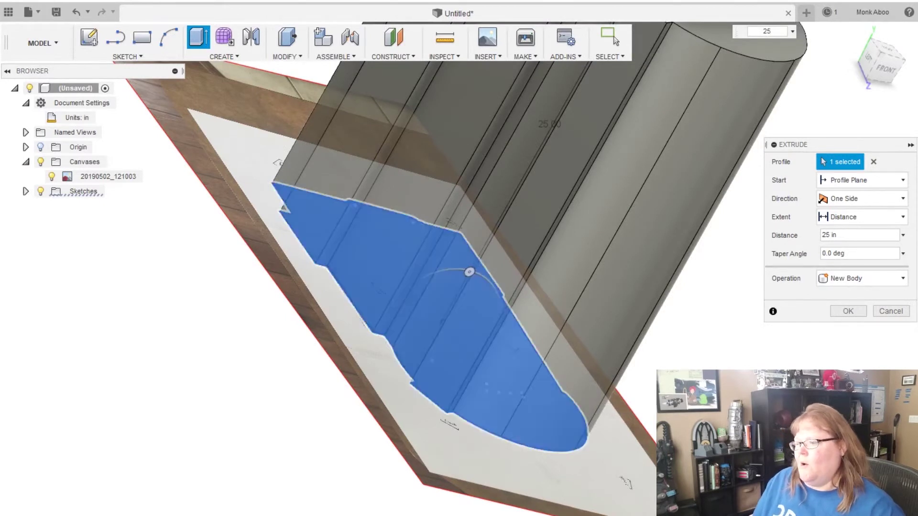
Correct the extrusion distance to 0.125 in and complete the new body
middle_drag(356, 258, 268, 492)
scroll(268, 492, down, 4)
scroll(388, 478, up, 3)
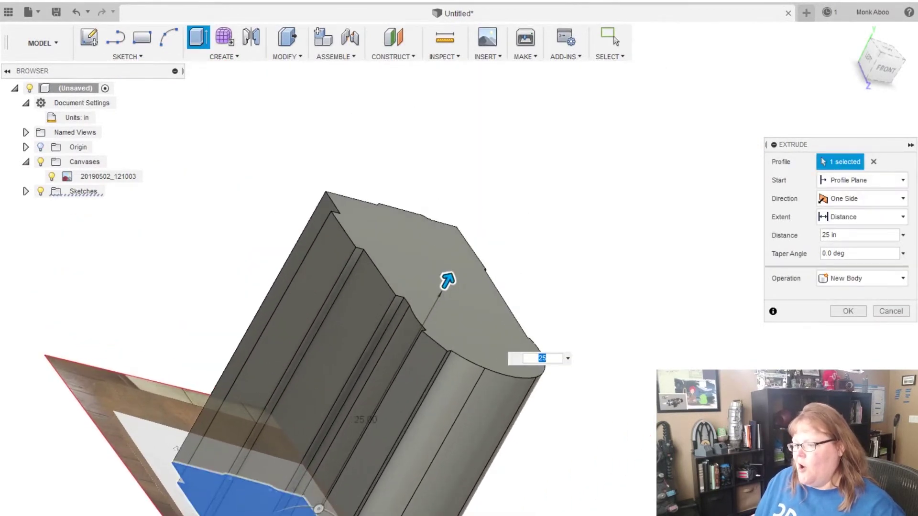
scroll(425, 469, down, 4)
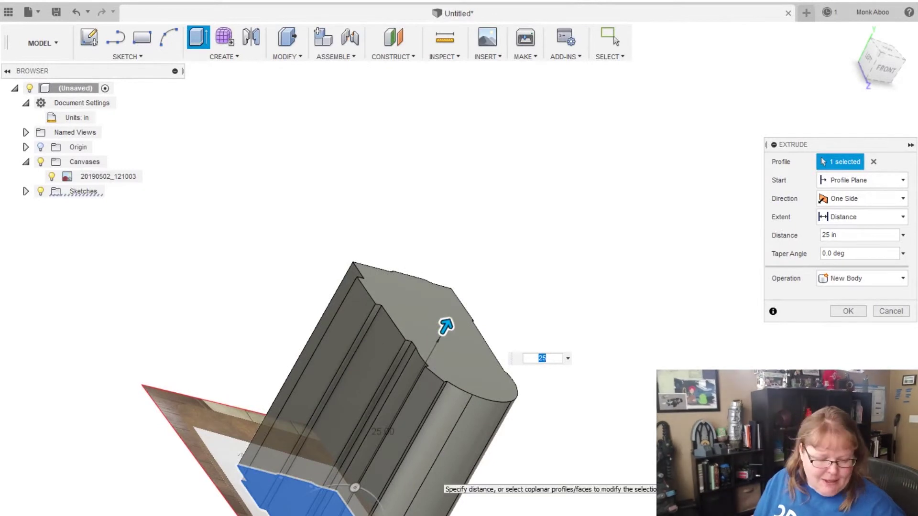
key(Return)
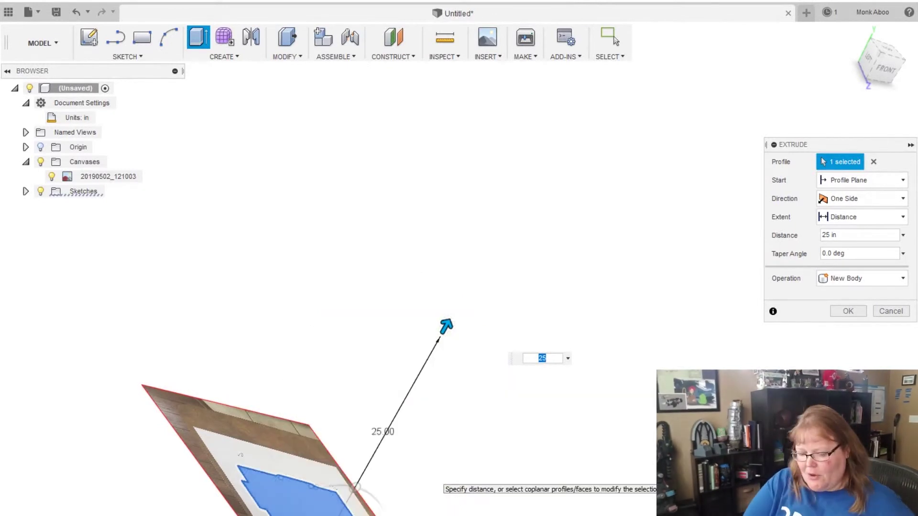
text(0.1)
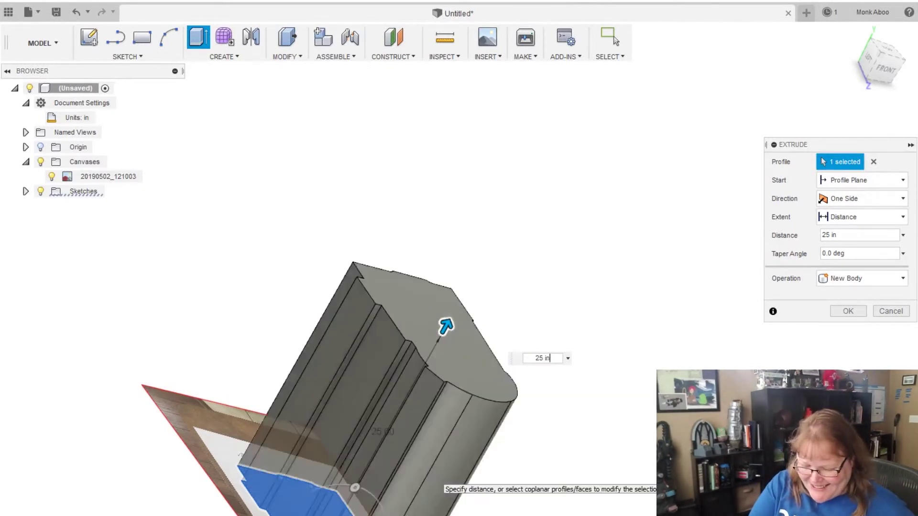
key(Return)
middle_drag(470, 285, 566, 90)
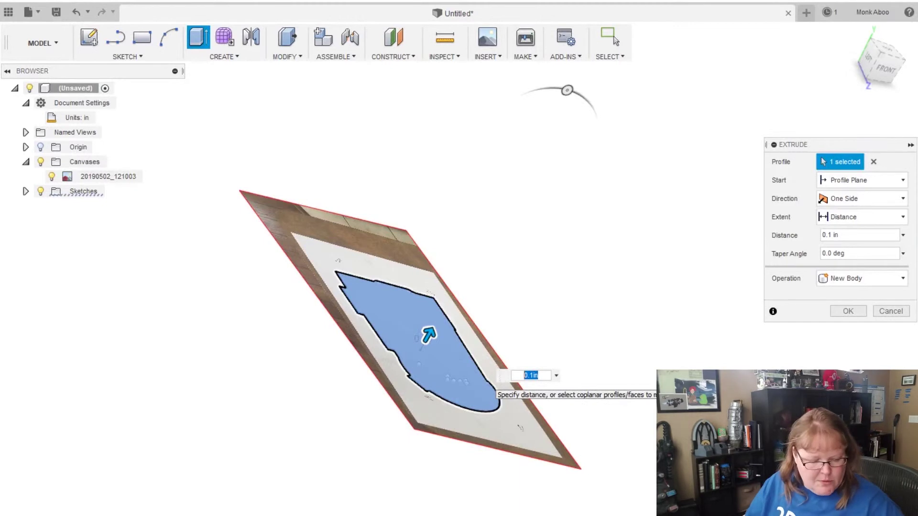
text(0.125)
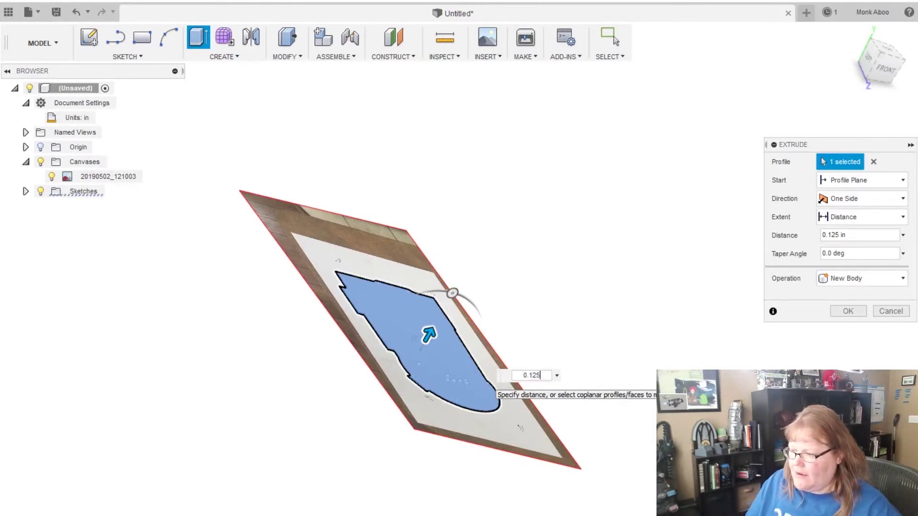
key(Return)
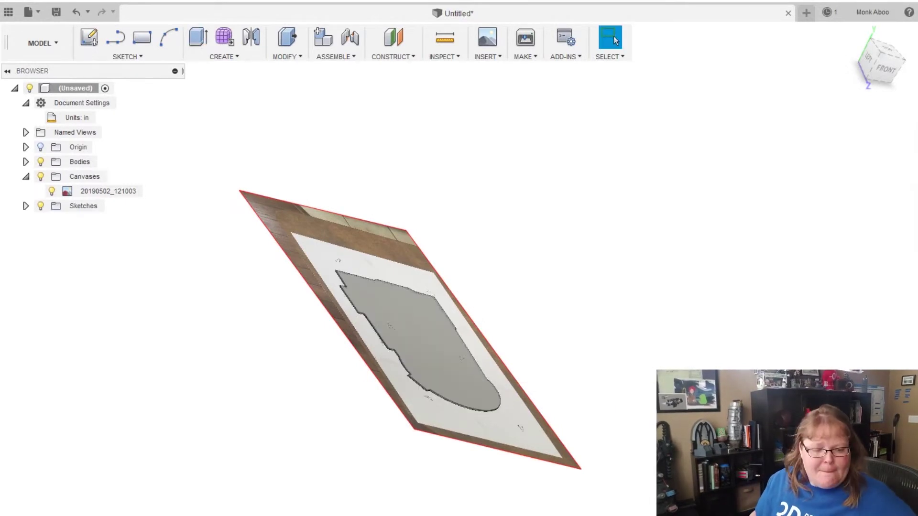
Hide the canvas photo and inspect the extruded body from underneath, then return to the home view
scroll(475, 381, down, 3)
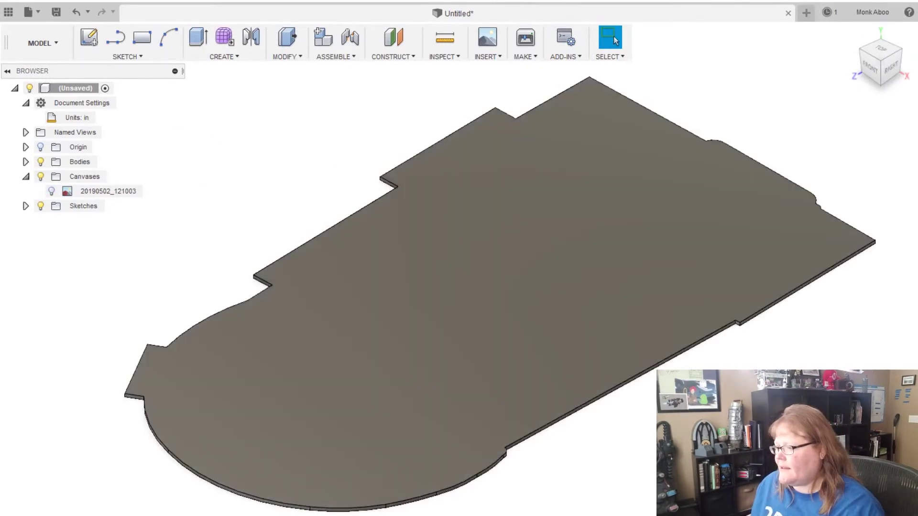
mouse_move(871, 65)
mouse_down()
mouse_move(884, 39)
mouse_move(890, 48)
mouse_move(880, 67)
mouse_move(869, 57)
mouse_move(882, 42)
mouse_move(882, 77)
mouse_move(866, 56)
mouse_up()
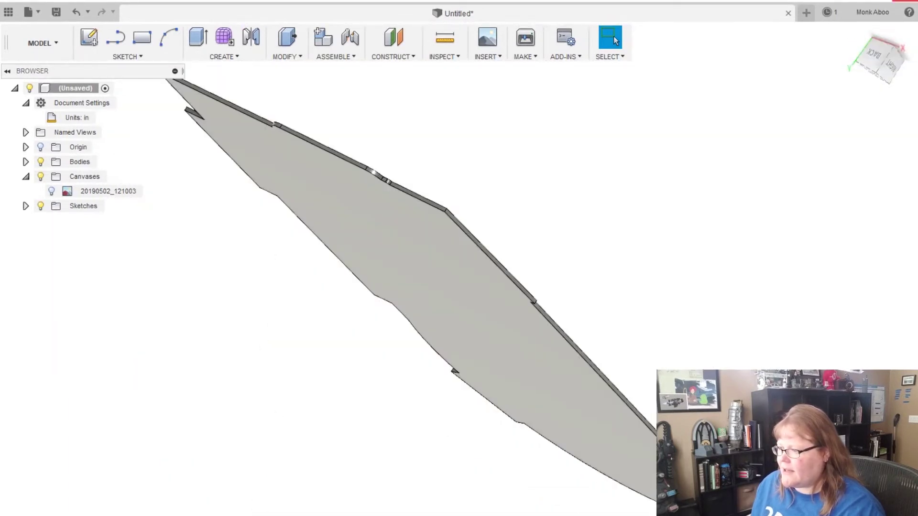
click(852, 33)
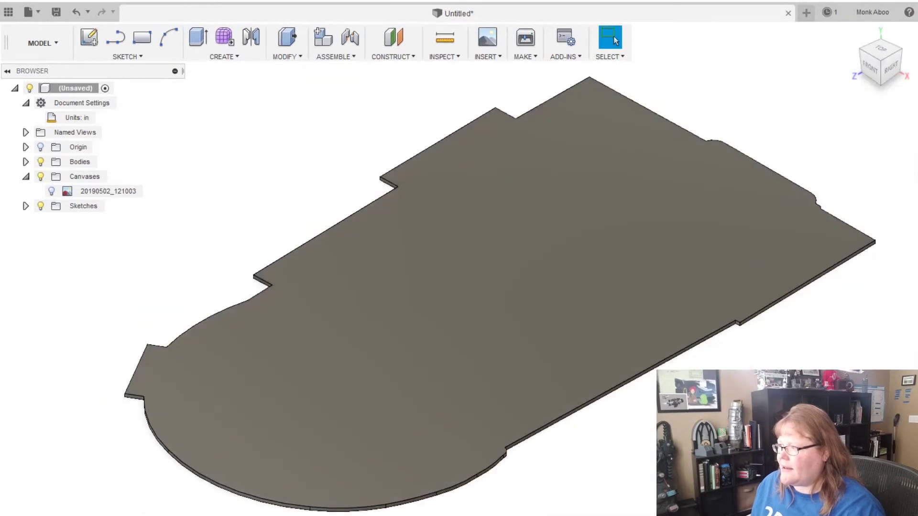